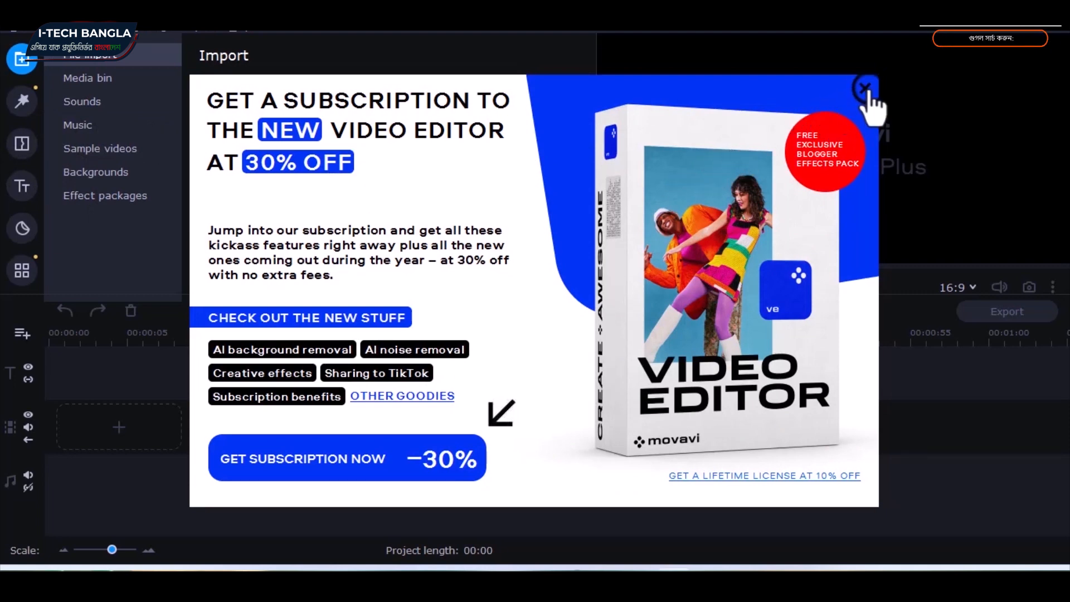
Step: Dismiss the subscription offer and open the recent project New Project.mepx
click(865, 88)
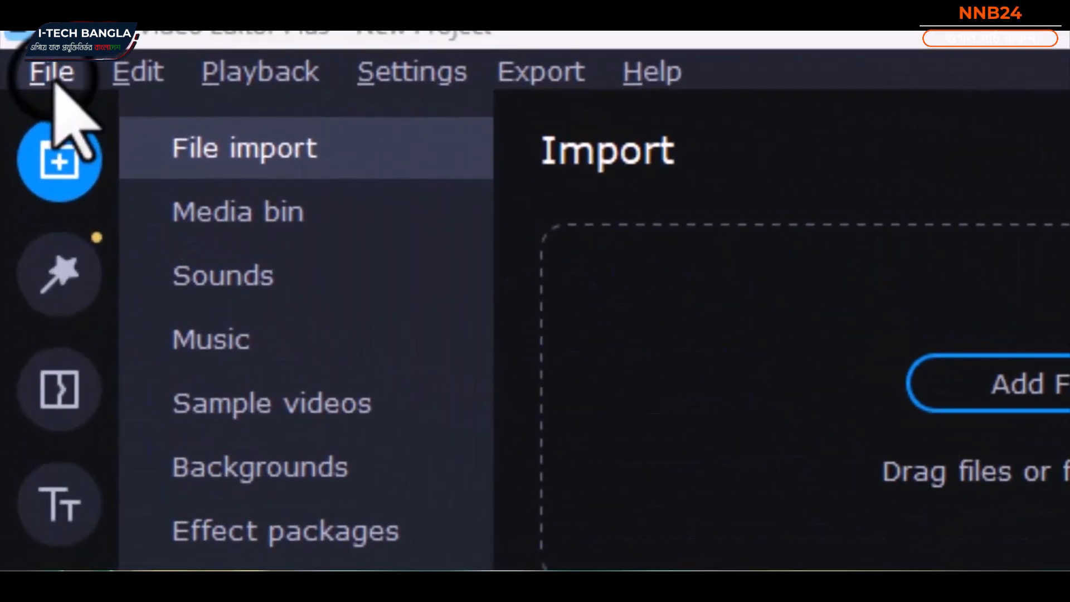
click(19, 27)
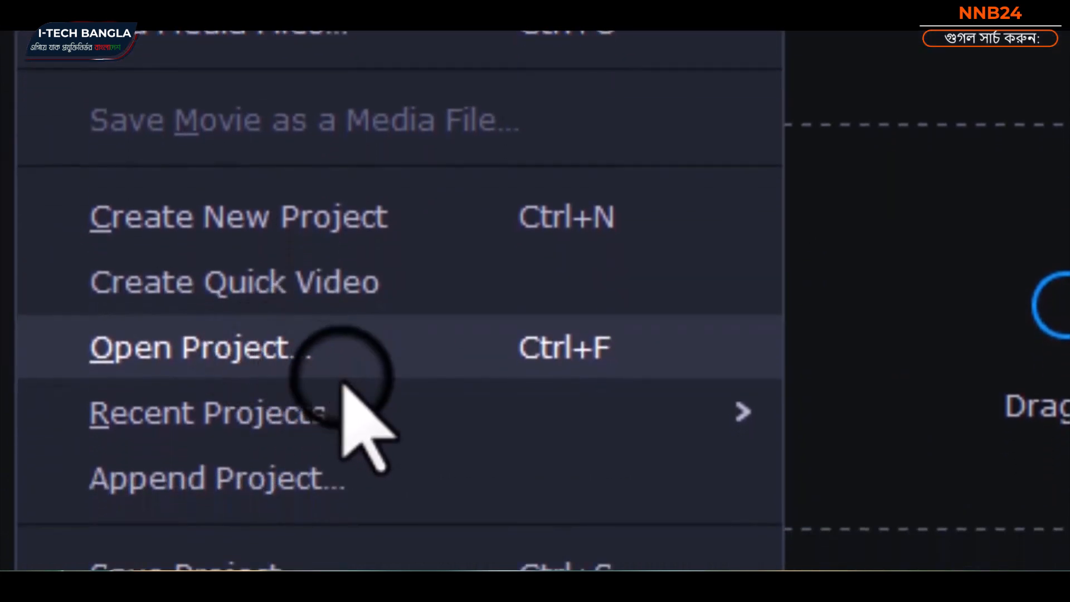
mouse_move(332, 418)
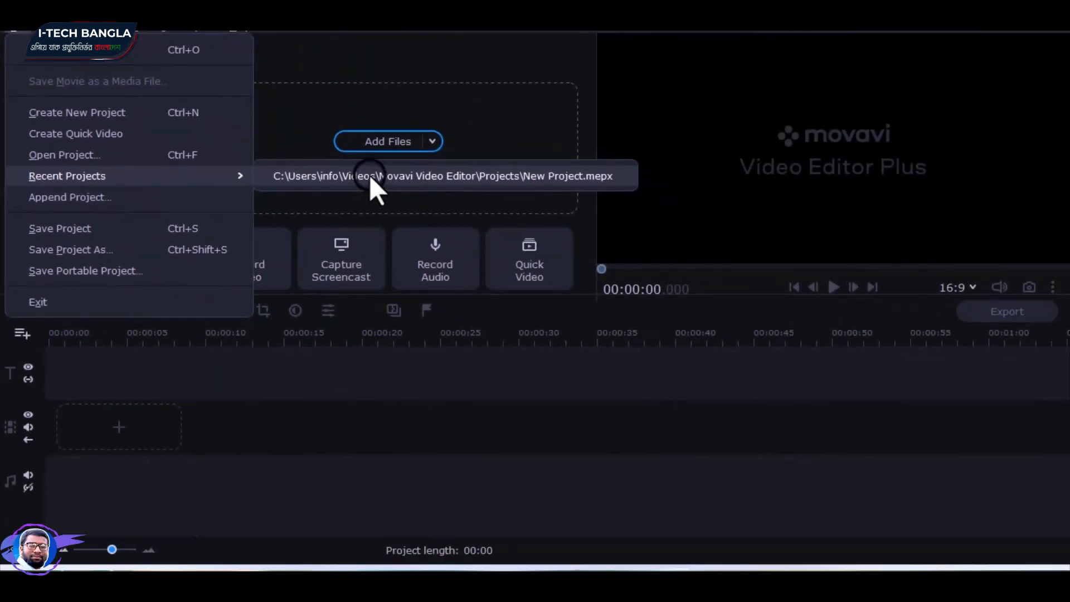
click(376, 169)
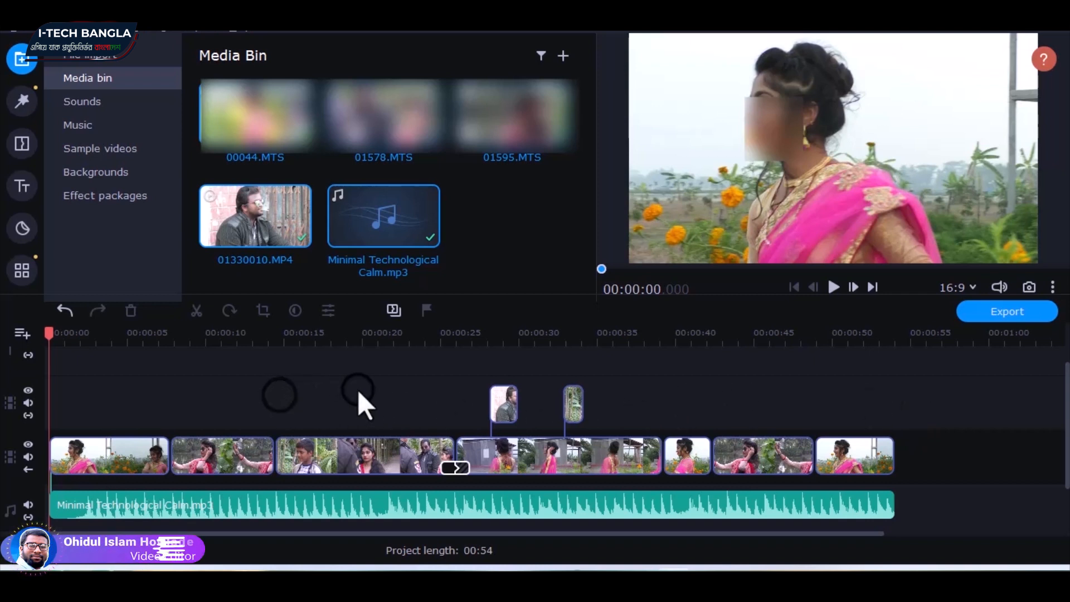
Step: Select the first clip on the main video track and return the playhead to the start of the timeline
click(82, 449)
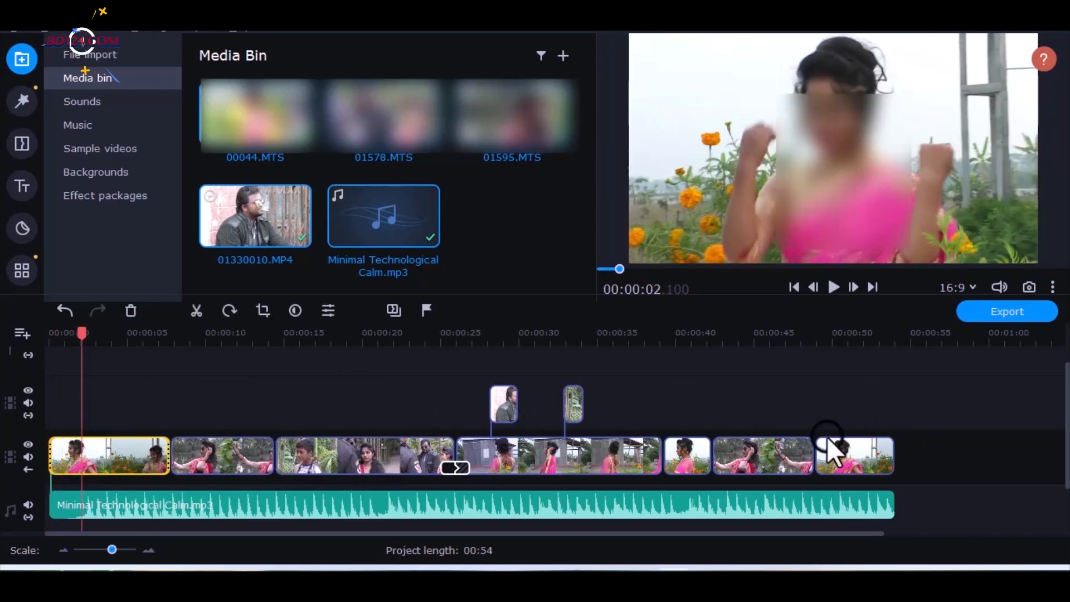
drag(931, 410, 115, 462)
click(173, 366)
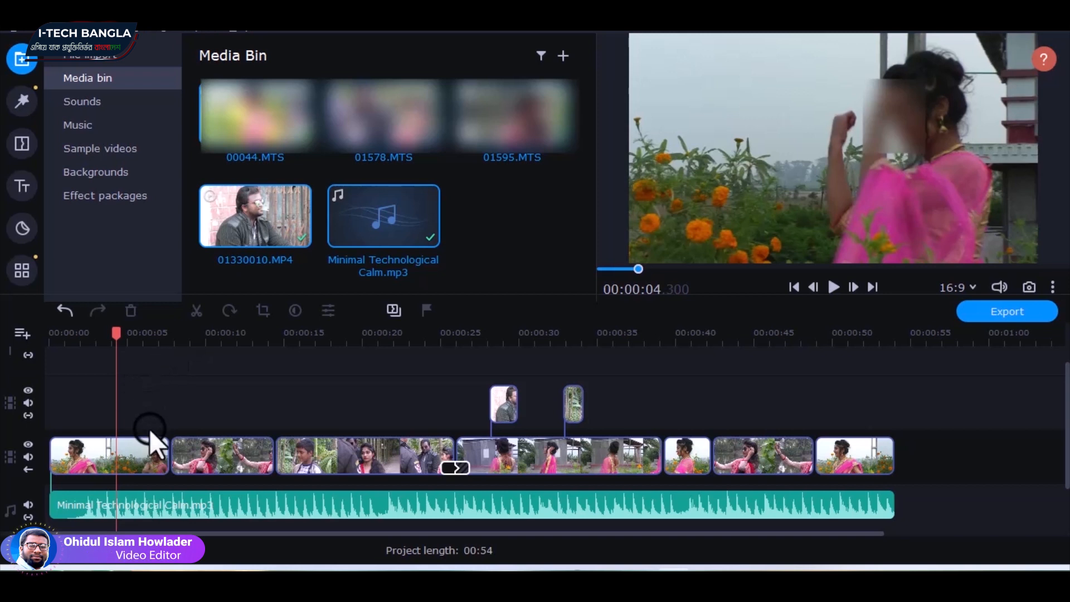
click(132, 448)
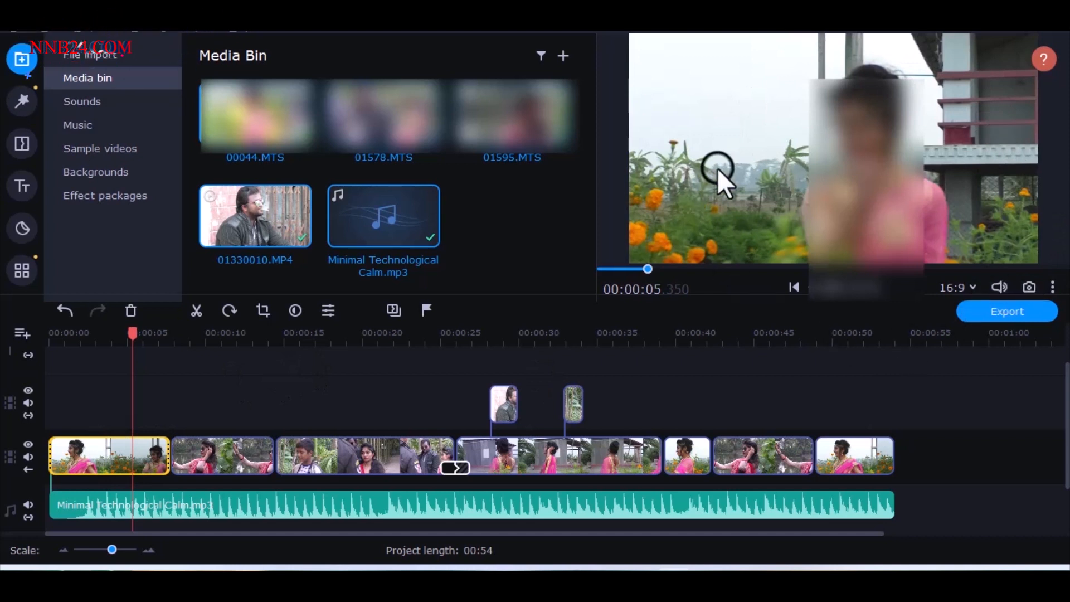
click(80, 337)
drag(34, 341, 2, 347)
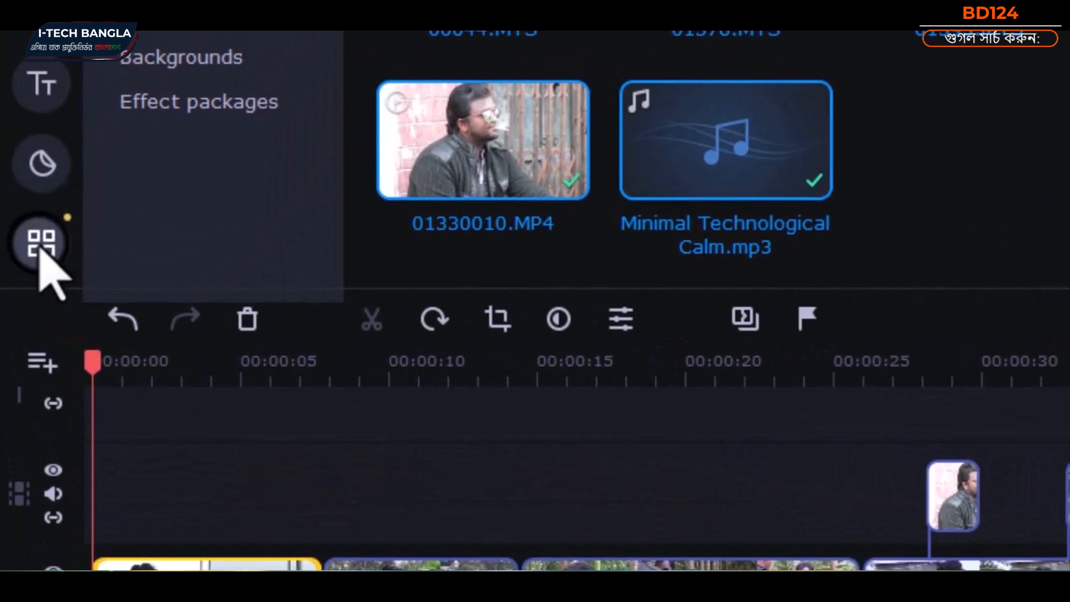
Step: Open the Color Adjustments video tool and look through its Easy presets
click(40, 244)
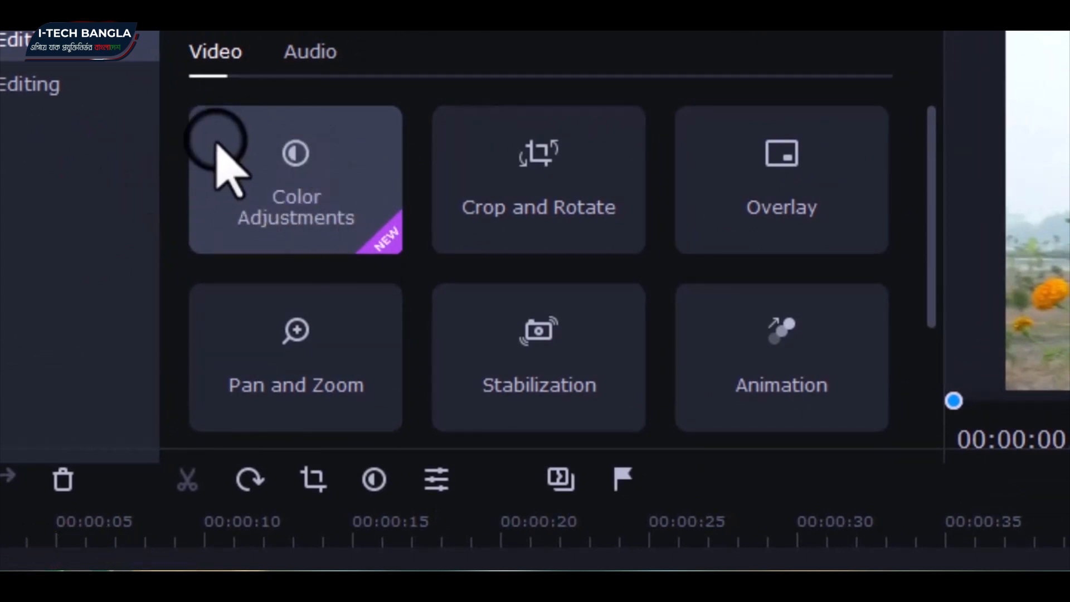
click(289, 159)
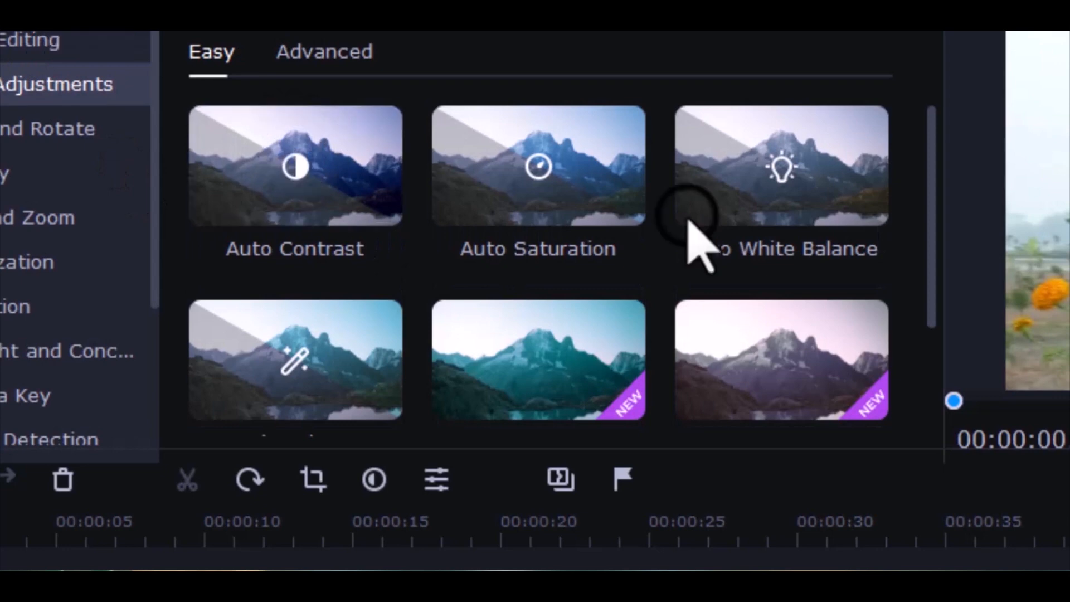
mouse_move(933, 187)
mouse_down()
mouse_move(941, 310)
mouse_move(915, 258)
mouse_move(923, 181)
mouse_up()
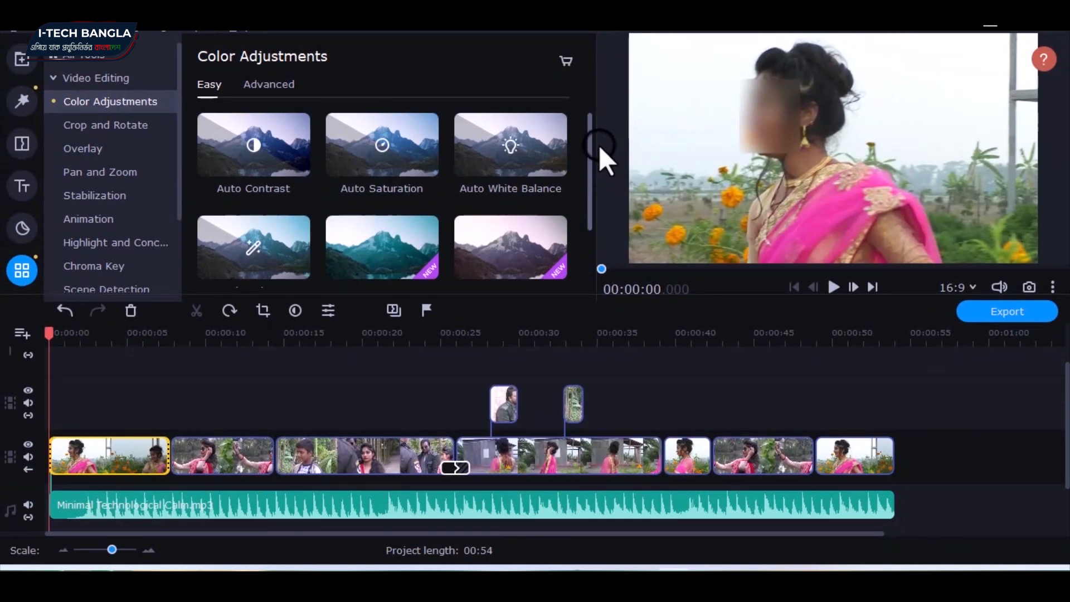
click(271, 137)
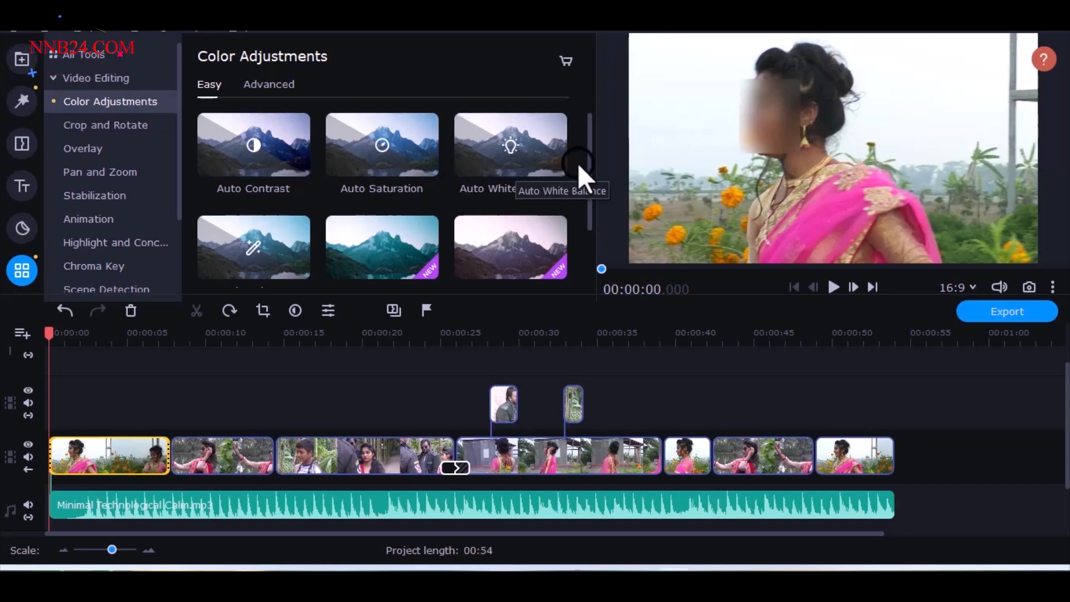
scroll(589, 153, down, 1)
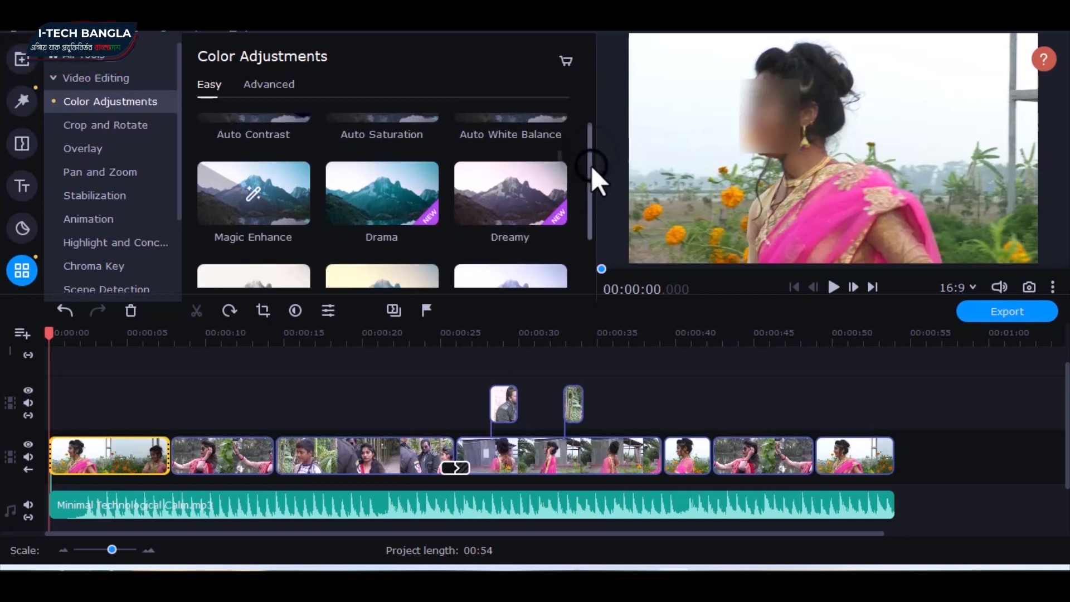
scroll(593, 163, up, 1)
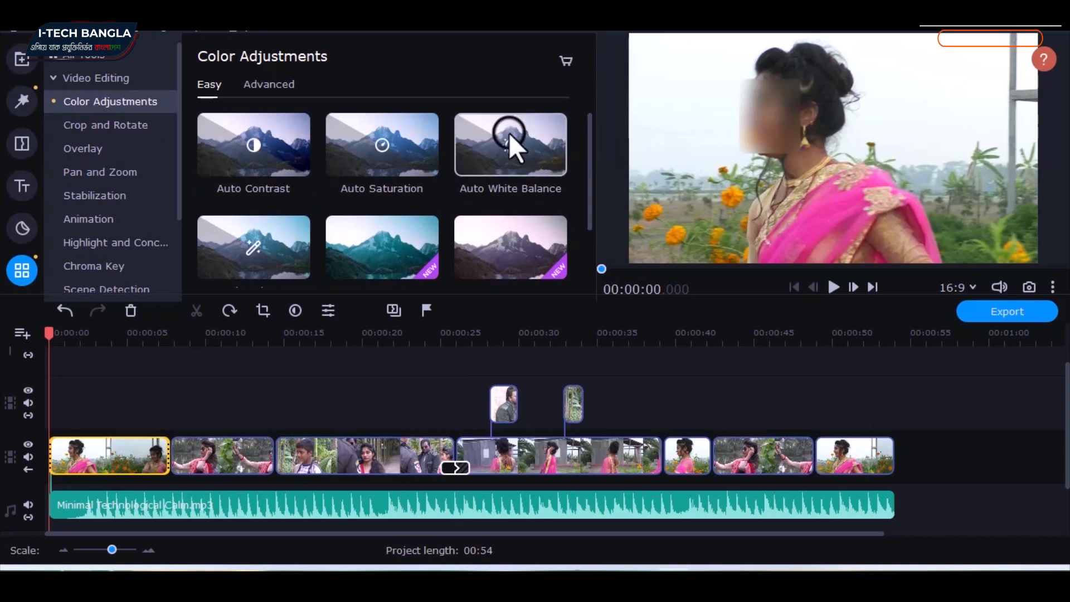
Step: Try the Auto Saturation preset on the first clip, remove the effect again and view the clip's general properties
drag(373, 137, 81, 443)
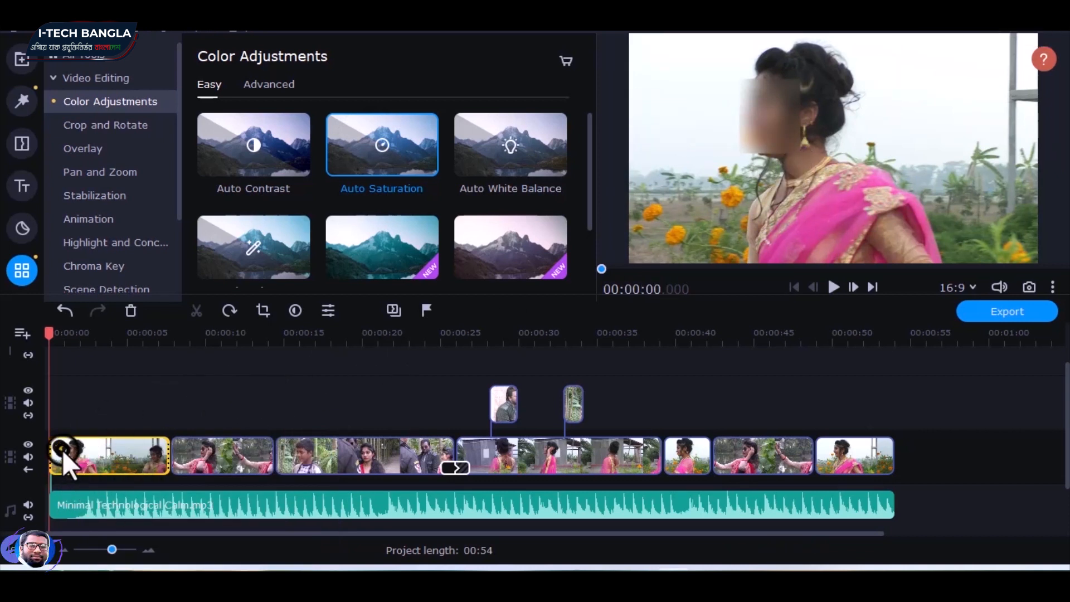
click(62, 449)
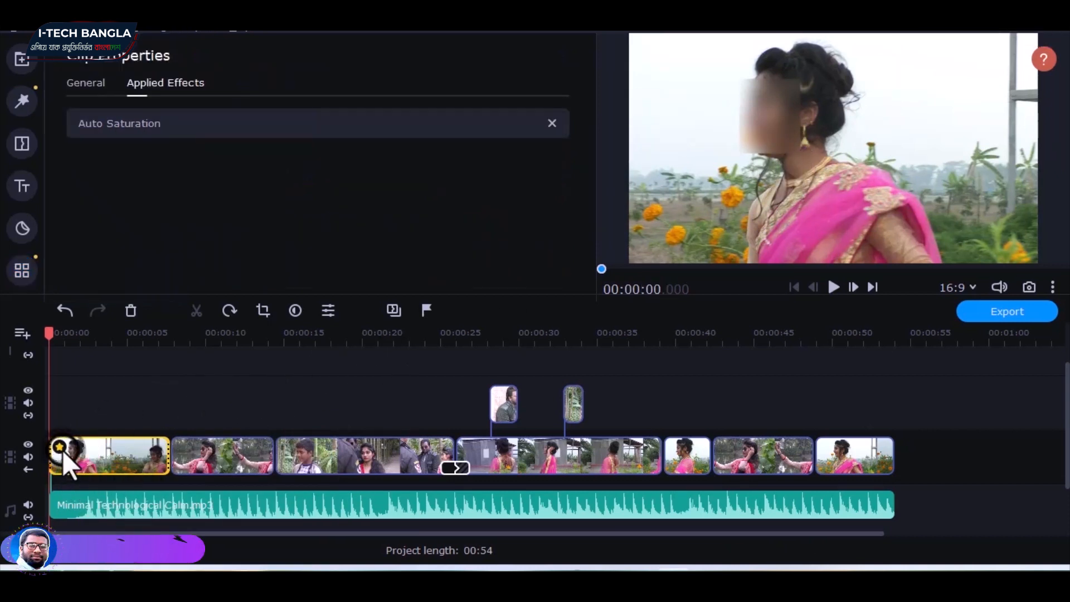
click(552, 123)
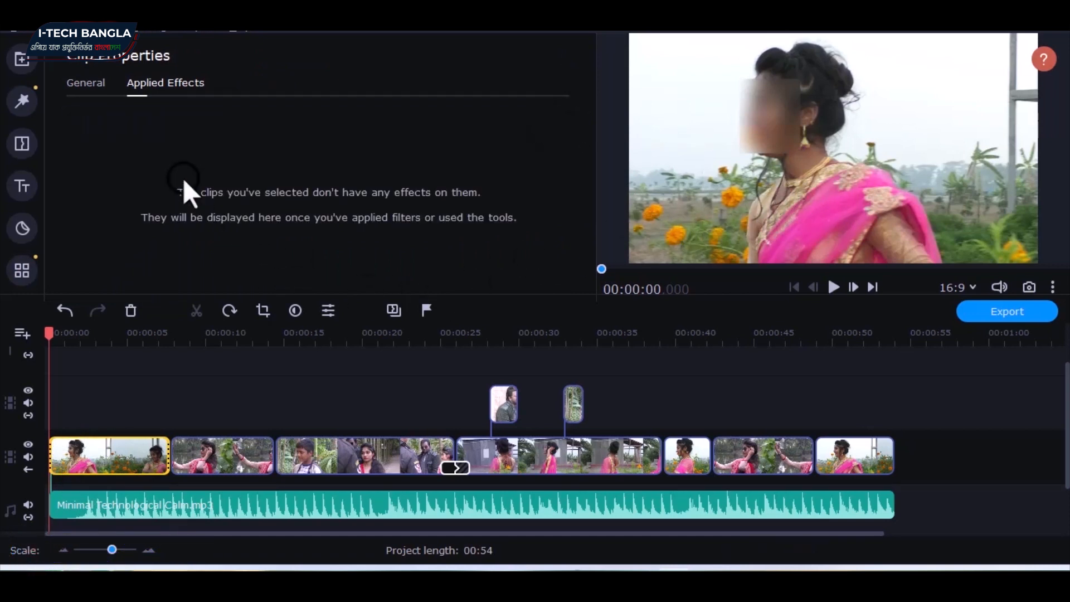
click(90, 84)
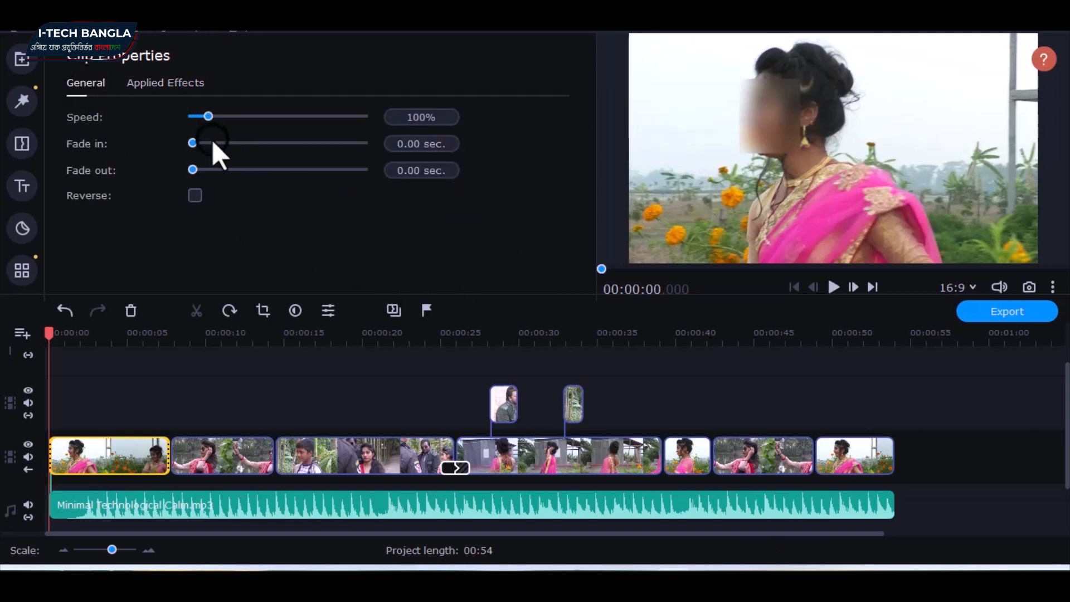
Step: Return to the color adjustment presets and apply Magic Enhance to the first clip
click(31, 268)
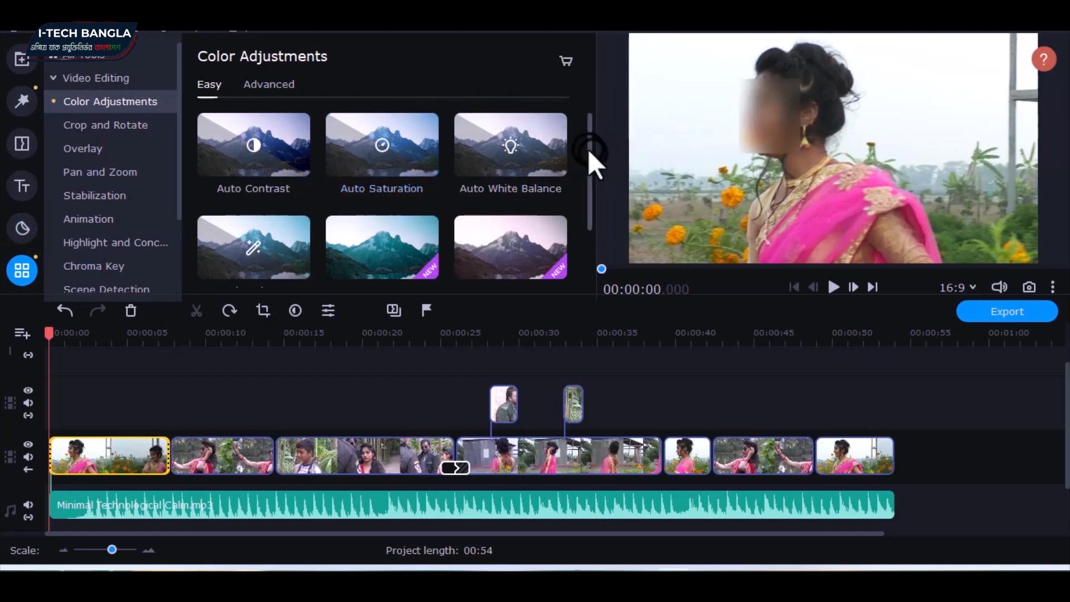
drag(589, 149, 589, 160)
click(268, 169)
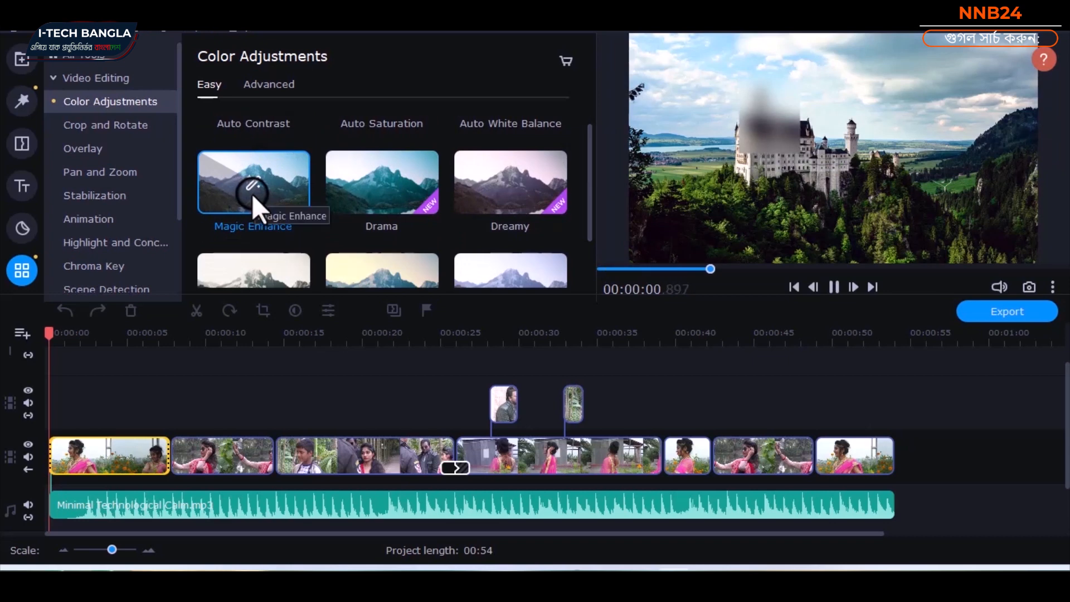
drag(252, 195, 60, 457)
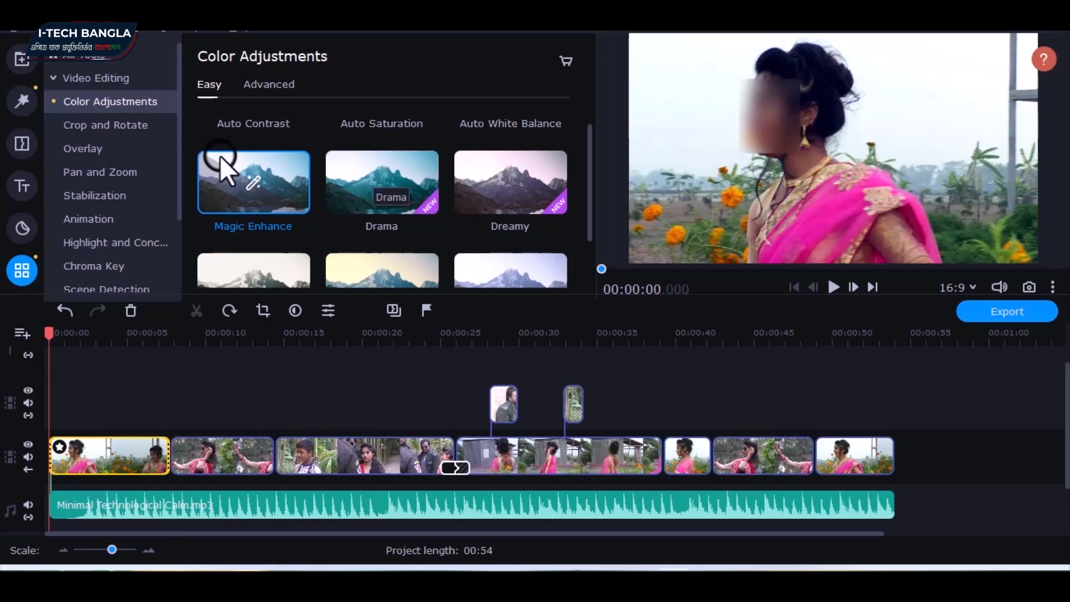
Step: Open the Advanced color adjustments and shift the first clip's brightness to 4 and contrast to 13
click(255, 84)
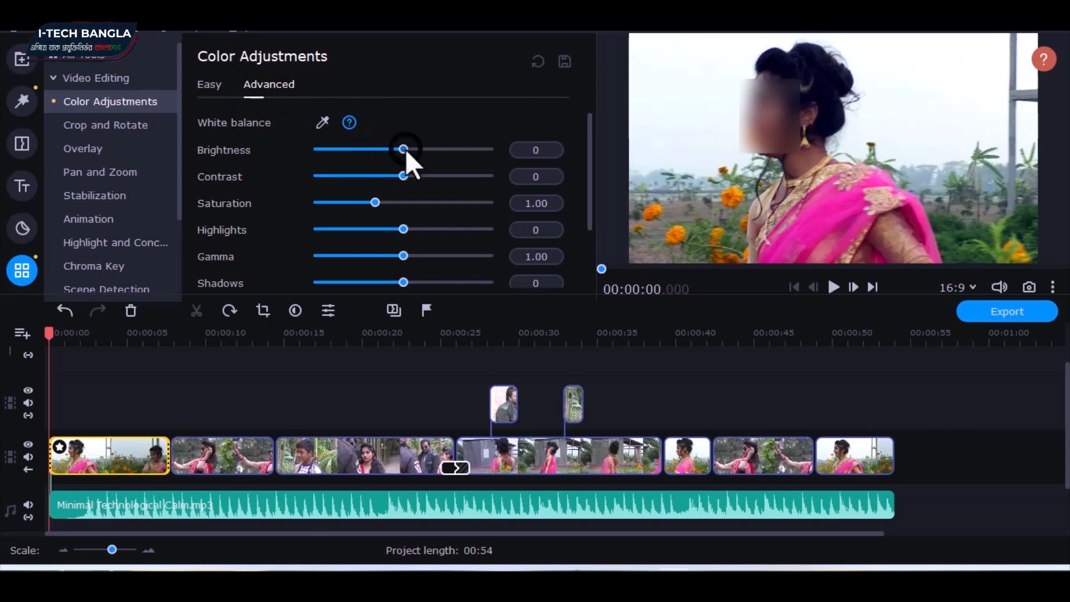
drag(405, 149, 392, 150)
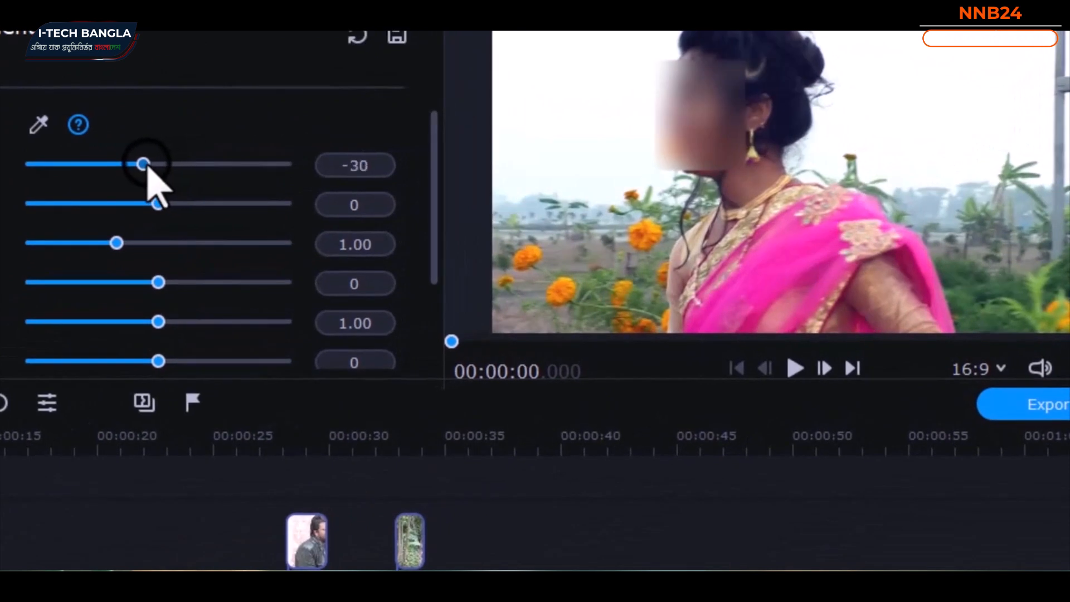
mouse_move(147, 168)
mouse_down()
mouse_move(139, 167)
mouse_move(161, 167)
mouse_up()
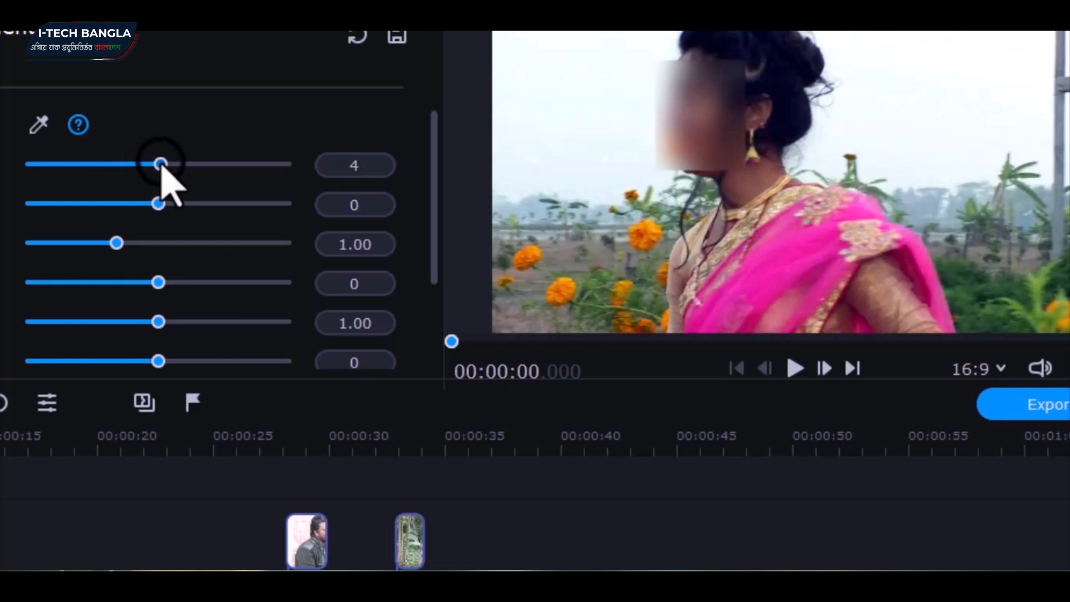
drag(192, 199, 206, 198)
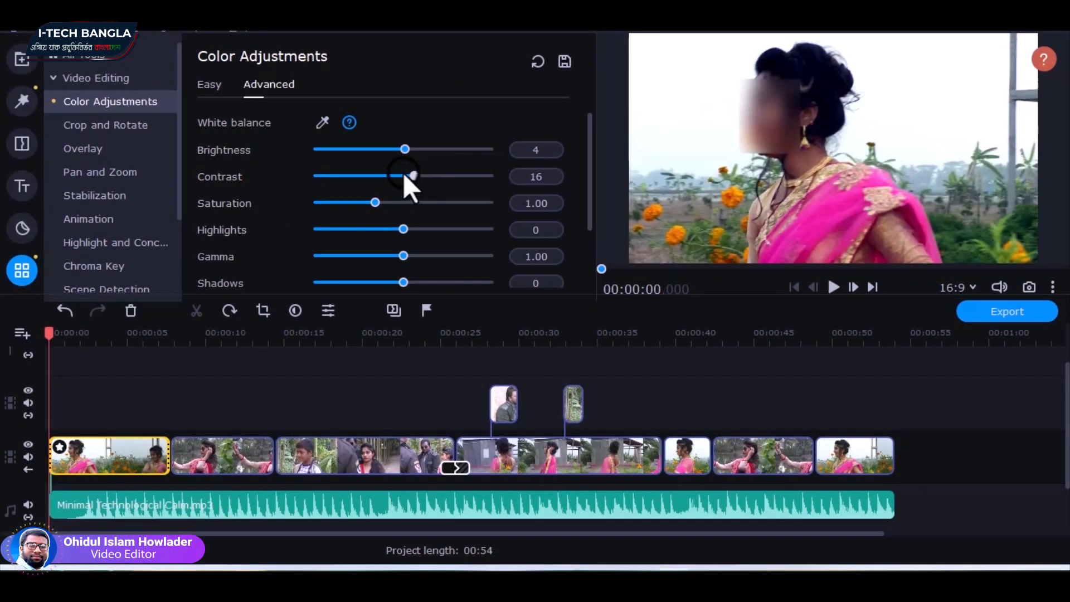
drag(410, 176, 407, 176)
Step: Enter a brightness of 1 and a contrast of 5 for the first clip
click(535, 149)
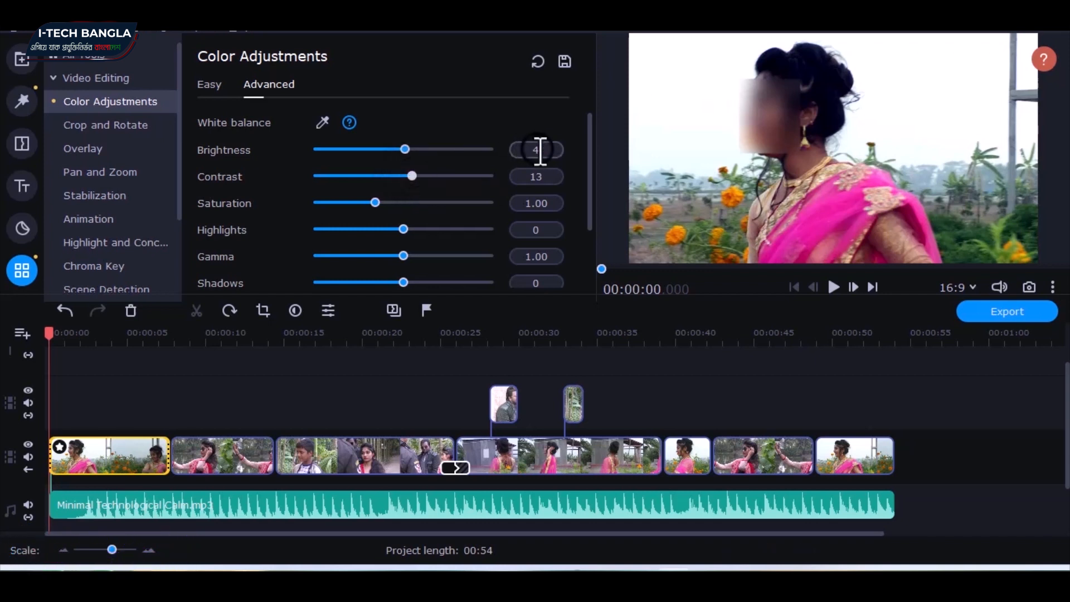
text(1)
click(531, 176)
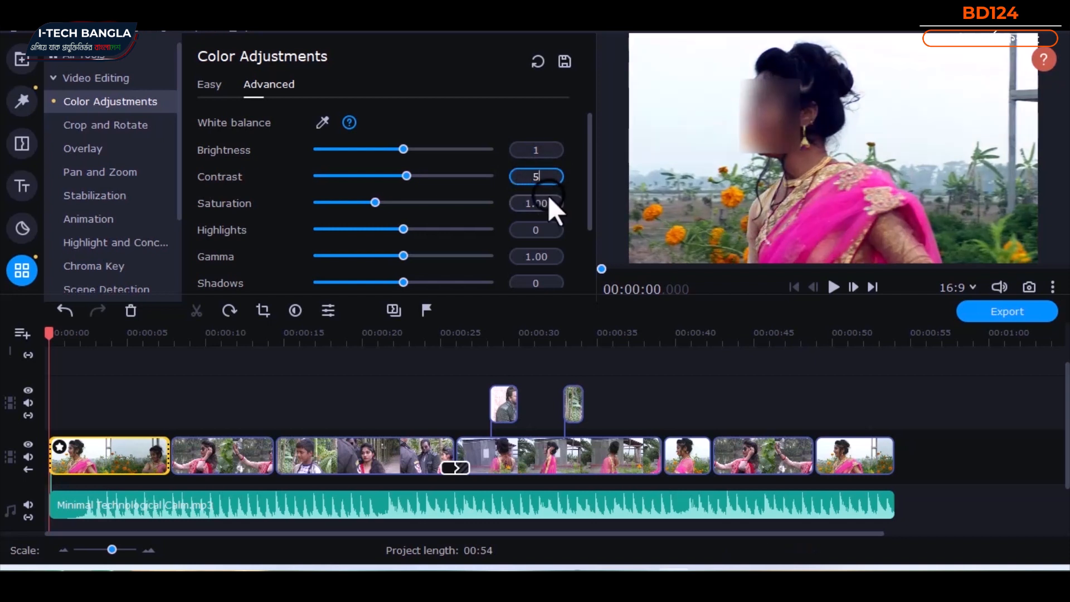
Step: Adjust the first clip's tint to -4
drag(589, 162, 591, 213)
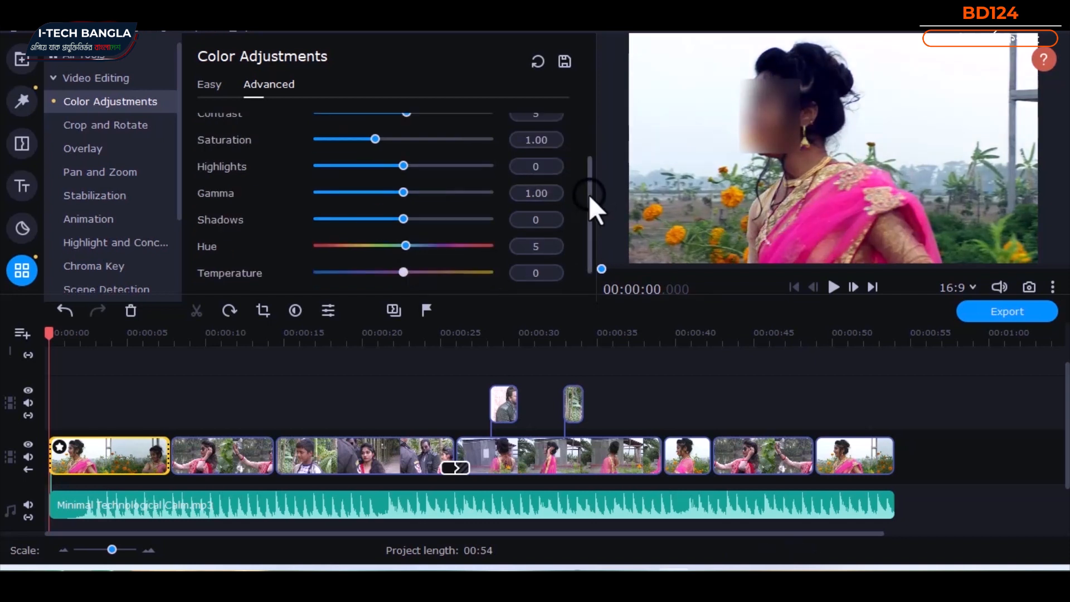
scroll(588, 195, down, 1)
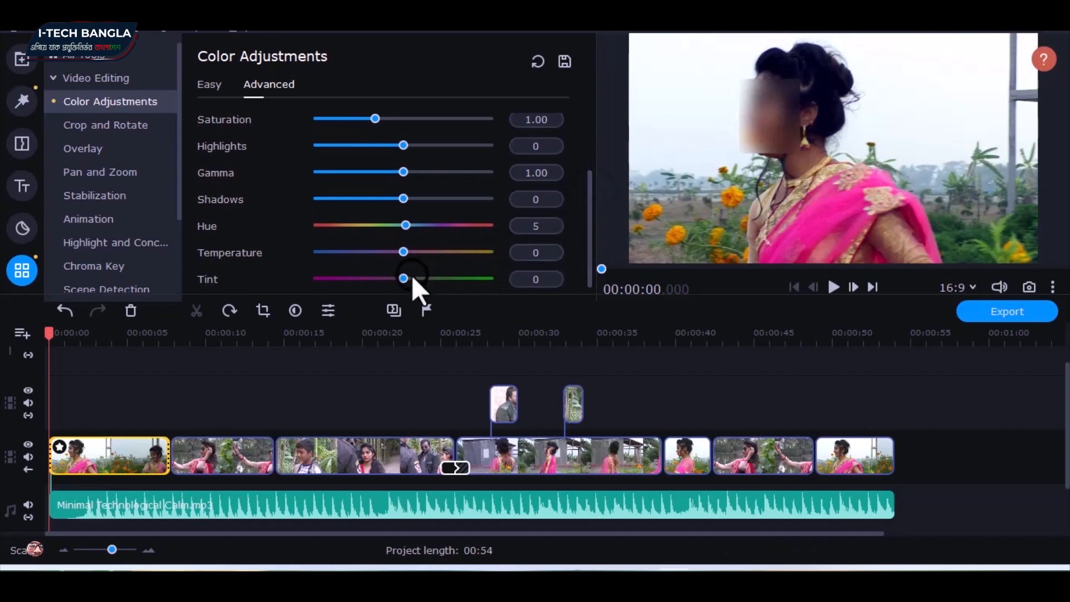
drag(402, 278, 405, 277)
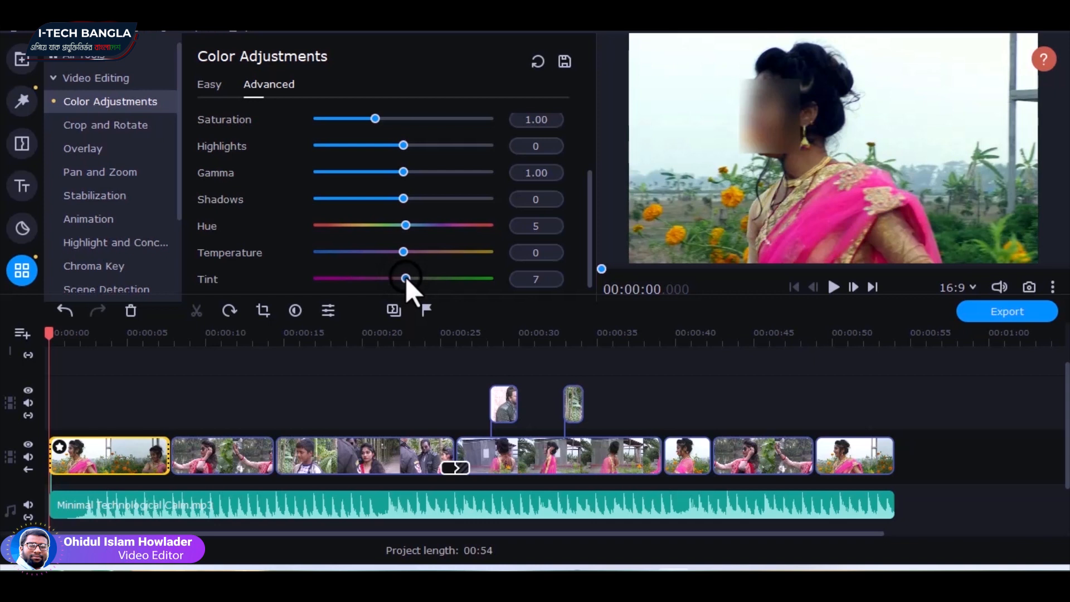
drag(406, 277, 401, 276)
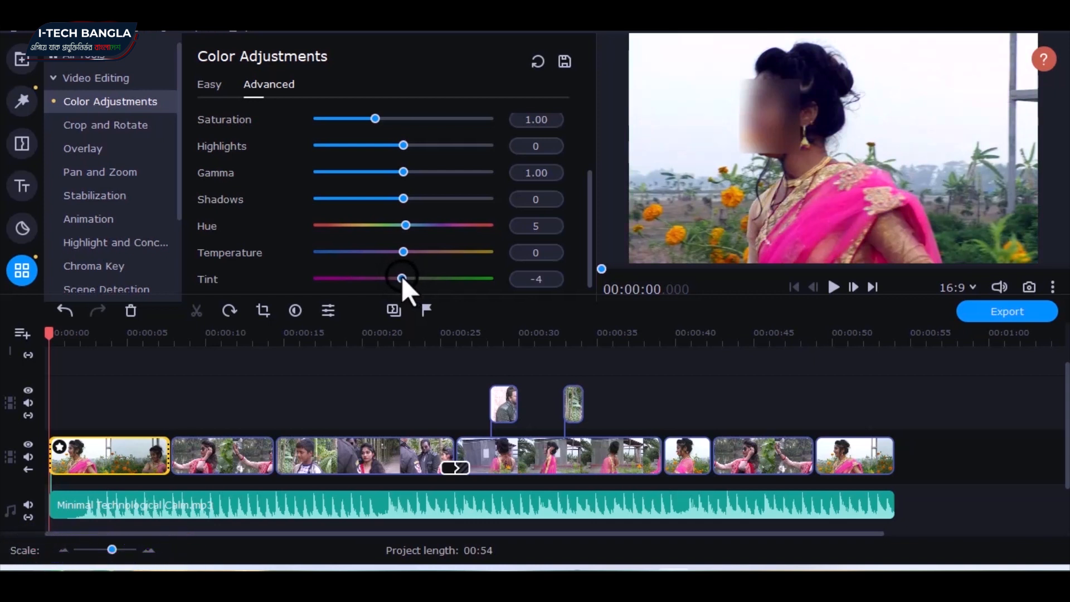
Step: Save the current color settings as a preset named My Adjustments and look through the rest of the Easy presets
drag(589, 226, 589, 126)
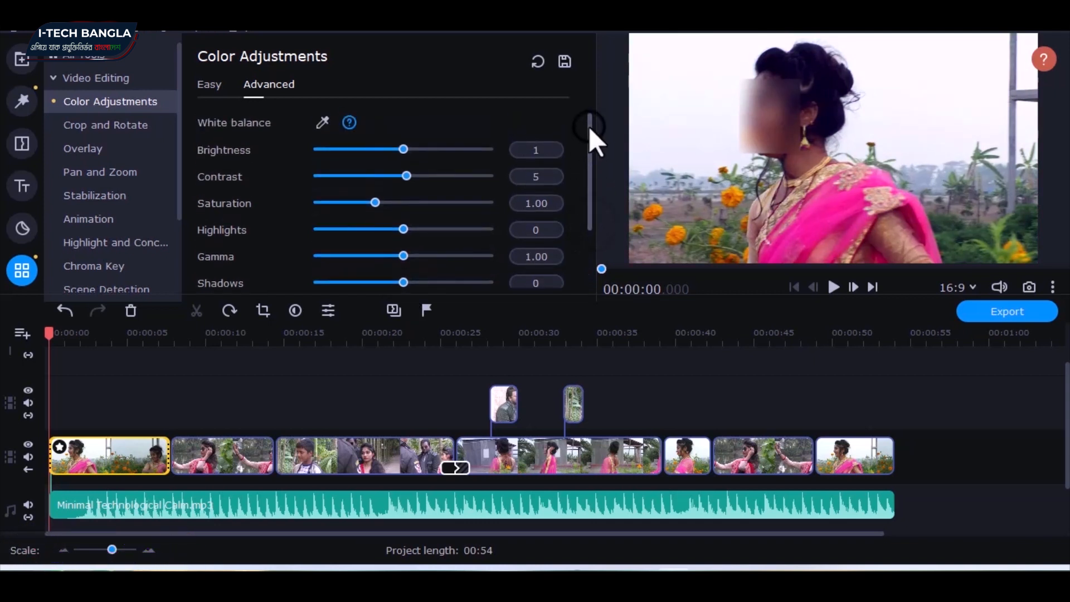
click(569, 65)
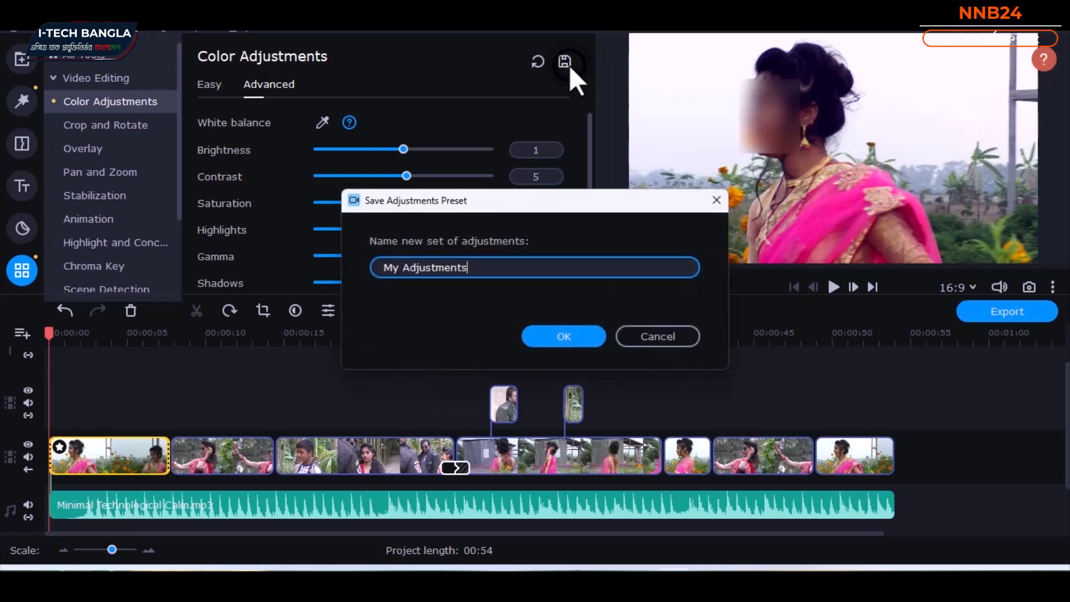
click(487, 277)
click(570, 338)
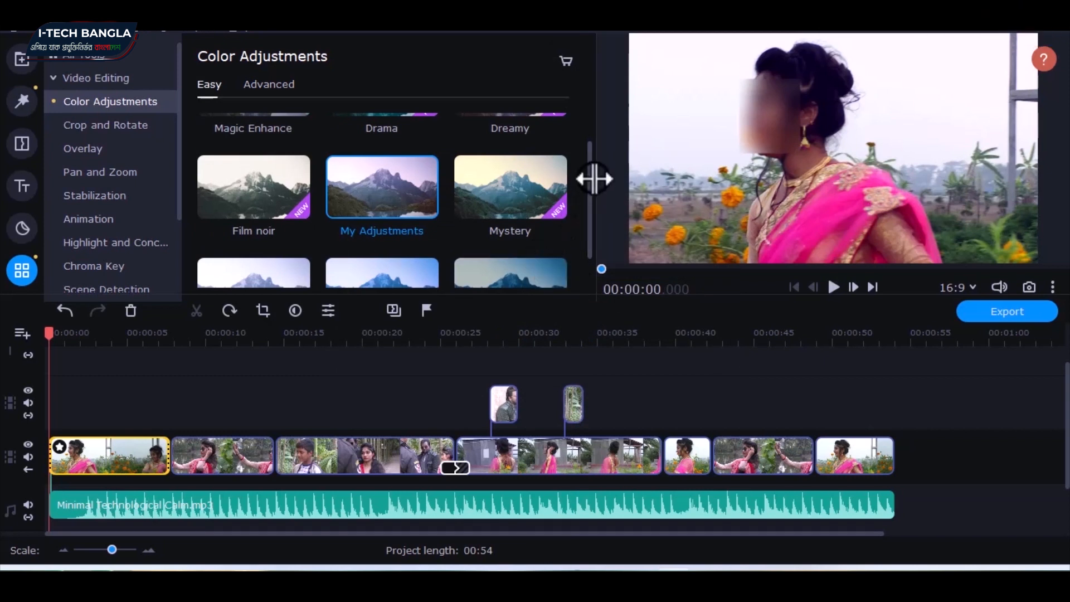
drag(587, 165, 596, 198)
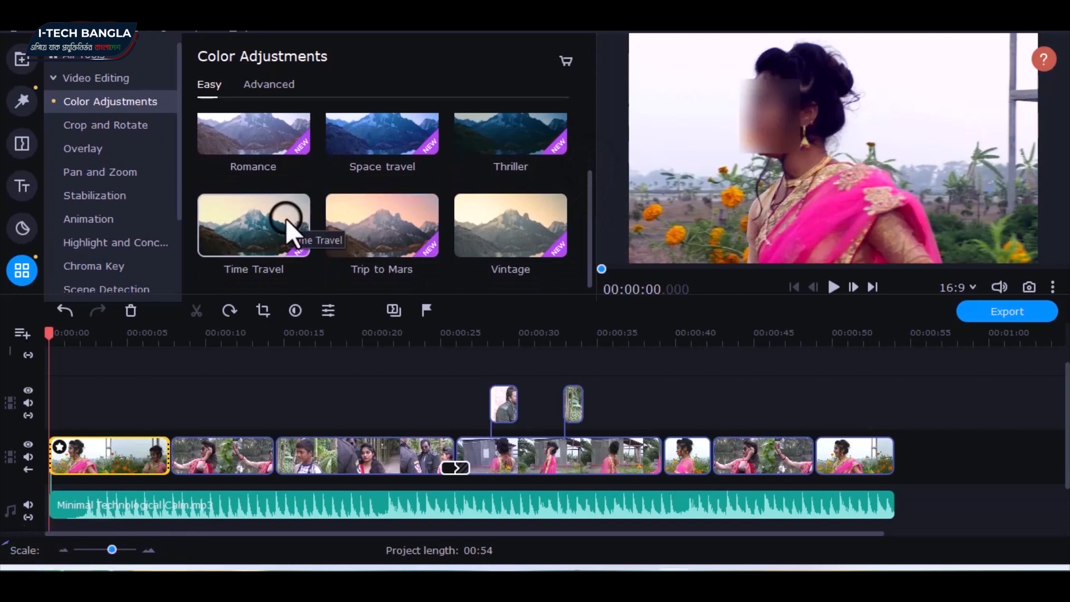
Step: Apply the Auto Saturation preset to the first clip from the Easy color presets
drag(591, 210, 589, 168)
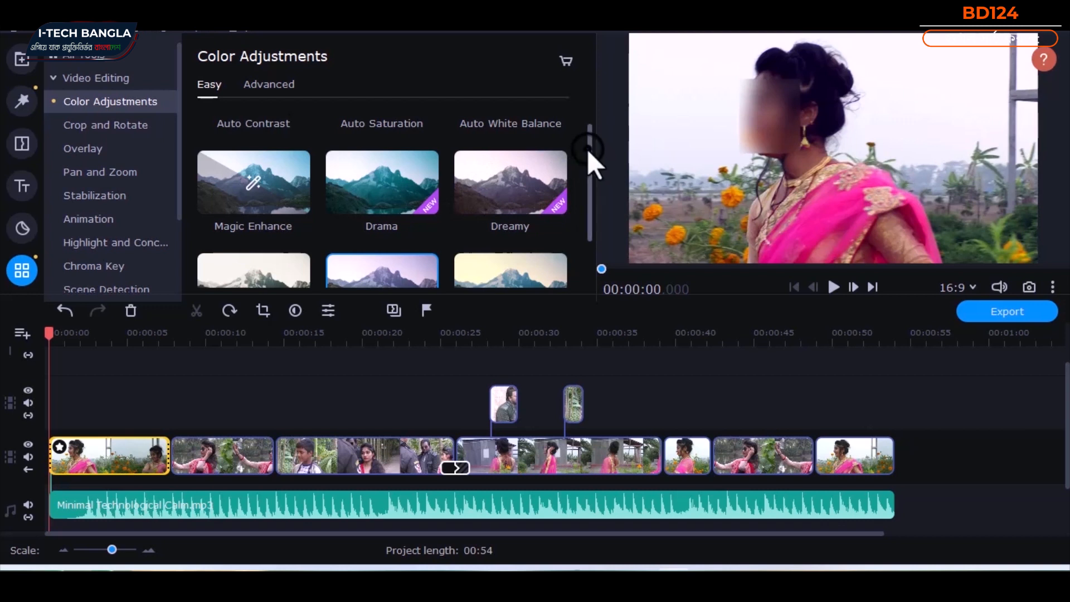
drag(587, 149, 590, 172)
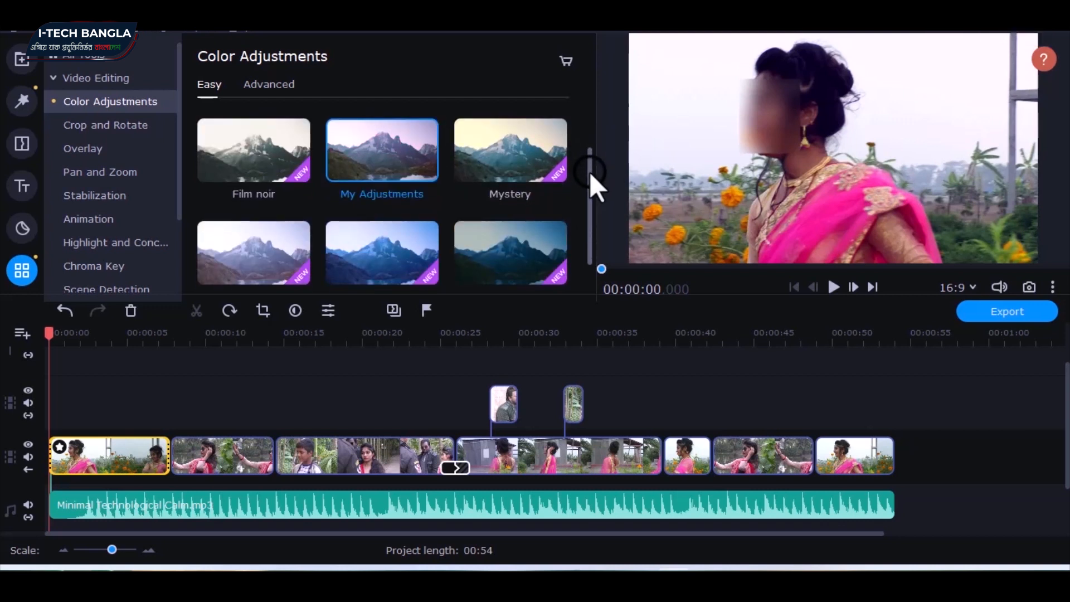
drag(590, 171, 591, 150)
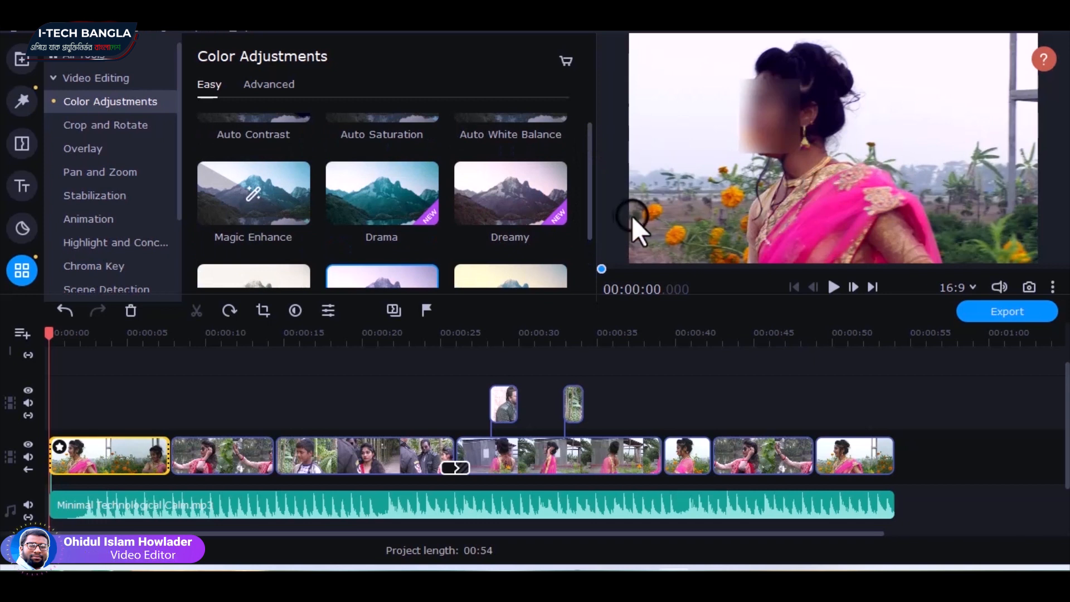
drag(589, 159, 588, 134)
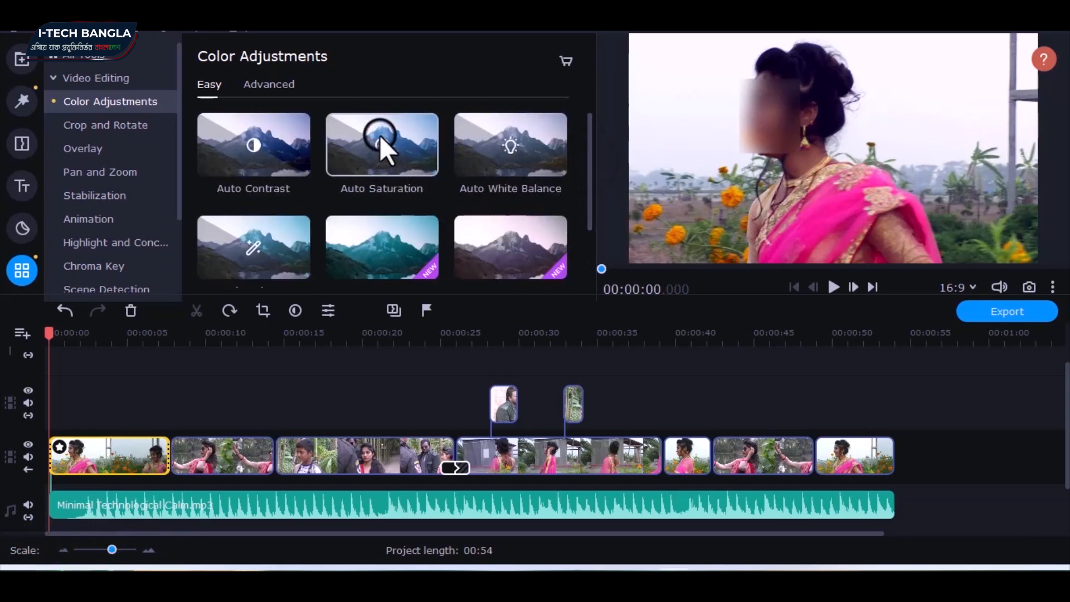
drag(369, 130, 129, 439)
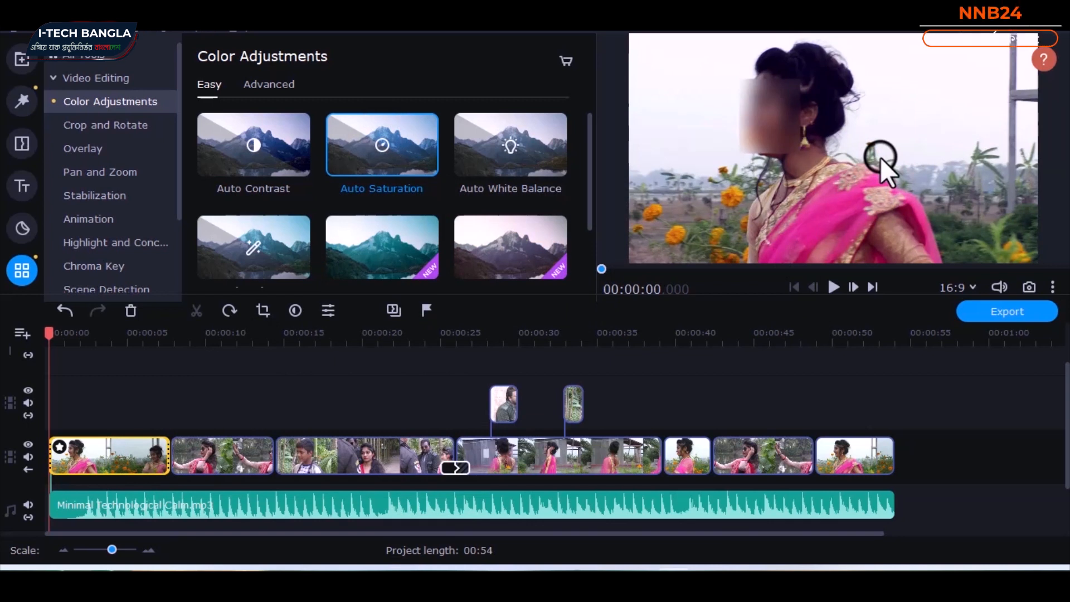
Step: Review the first clip's Advanced color settings from brightness down to tint, and return to the Easy presets
click(283, 86)
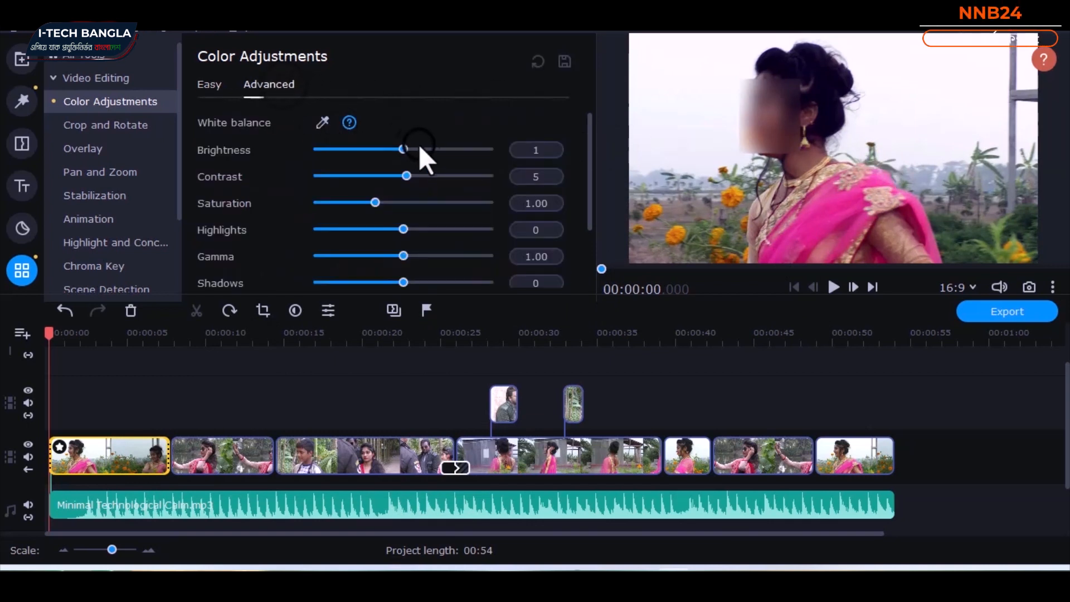
drag(587, 133, 598, 217)
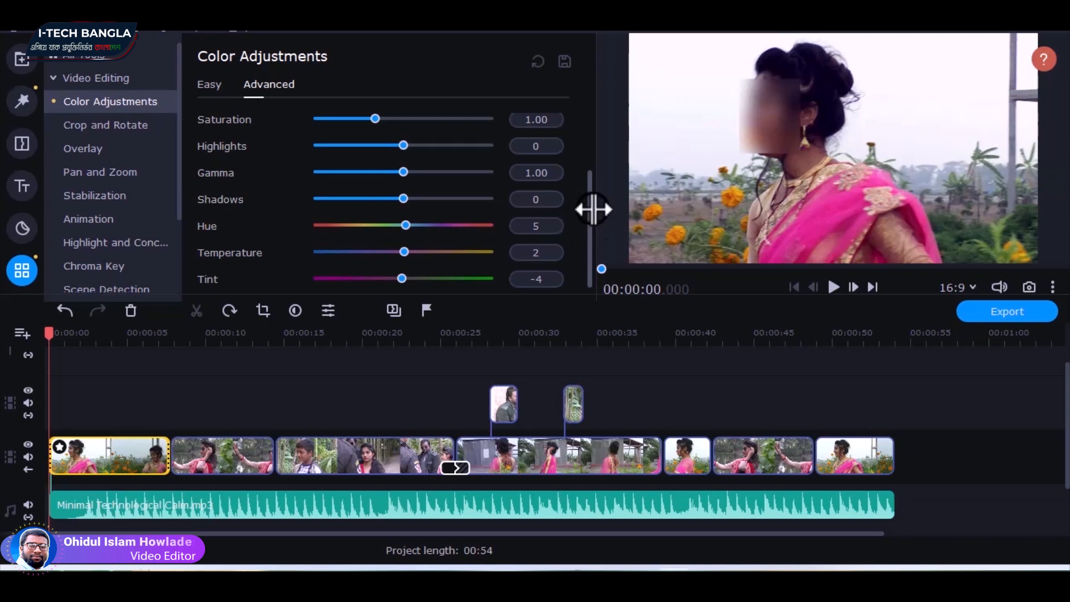
drag(589, 181, 587, 116)
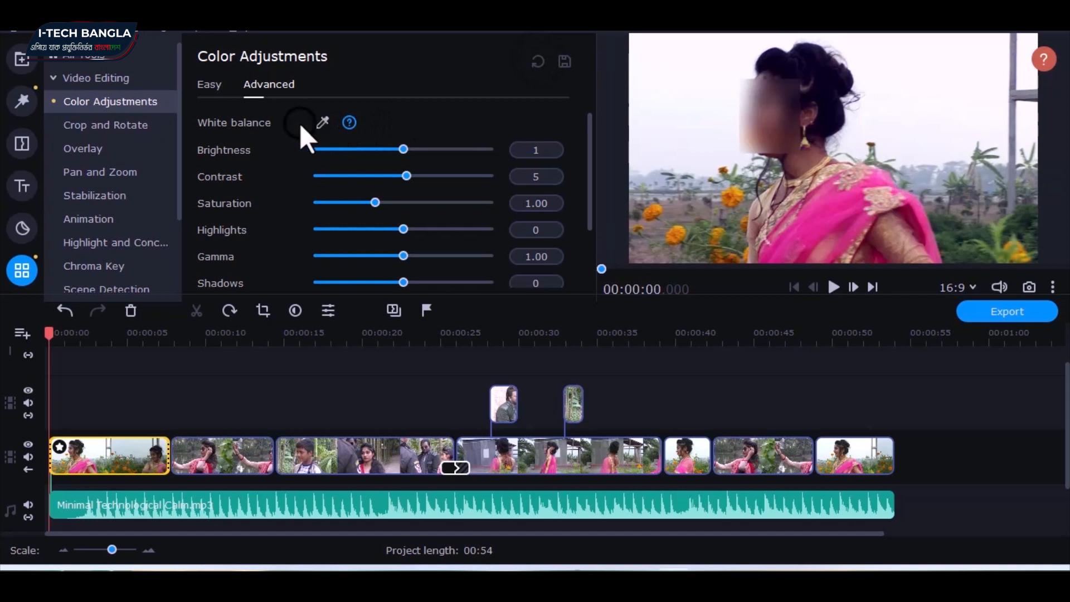
click(209, 85)
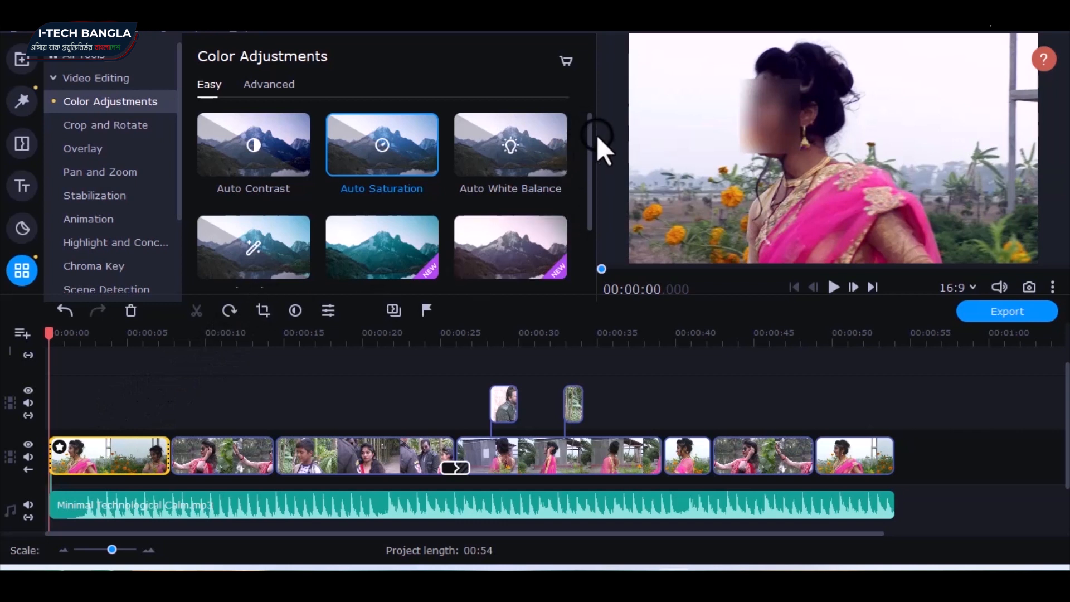
Step: Try the Trip to Mars, Vintage and Time Travel presets on the first clip, and settle on Romance
drag(593, 136, 588, 223)
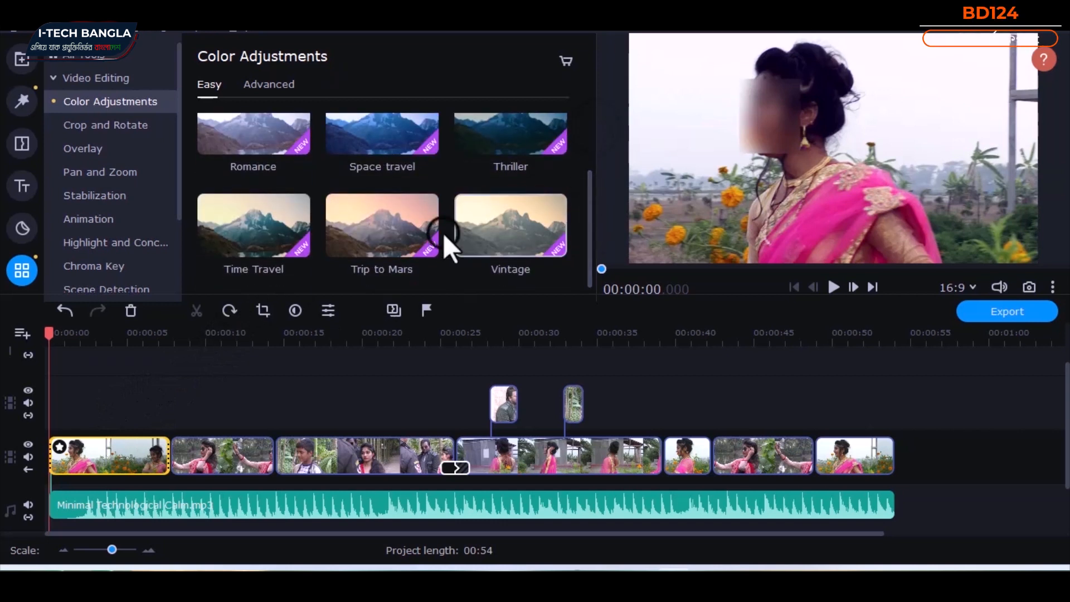
drag(389, 223, 177, 412)
drag(128, 448, 125, 446)
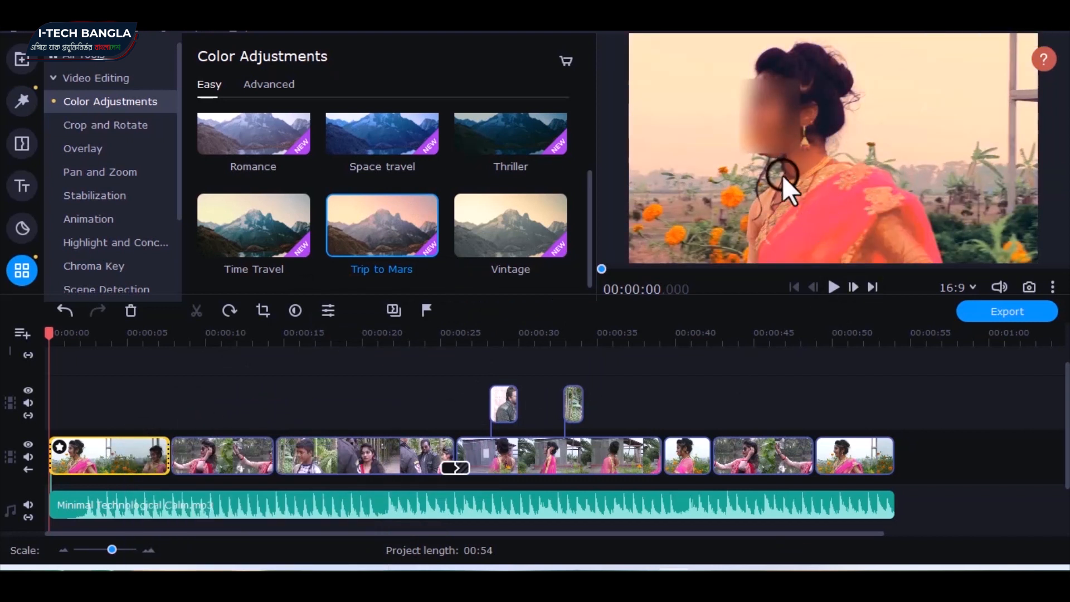
drag(536, 224, 122, 441)
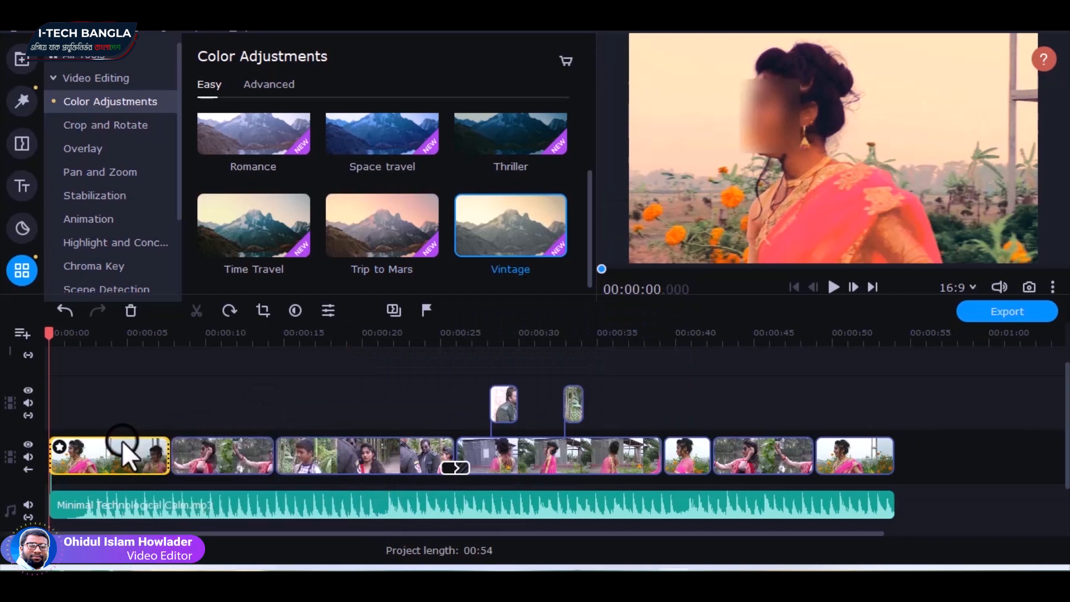
drag(253, 224, 105, 453)
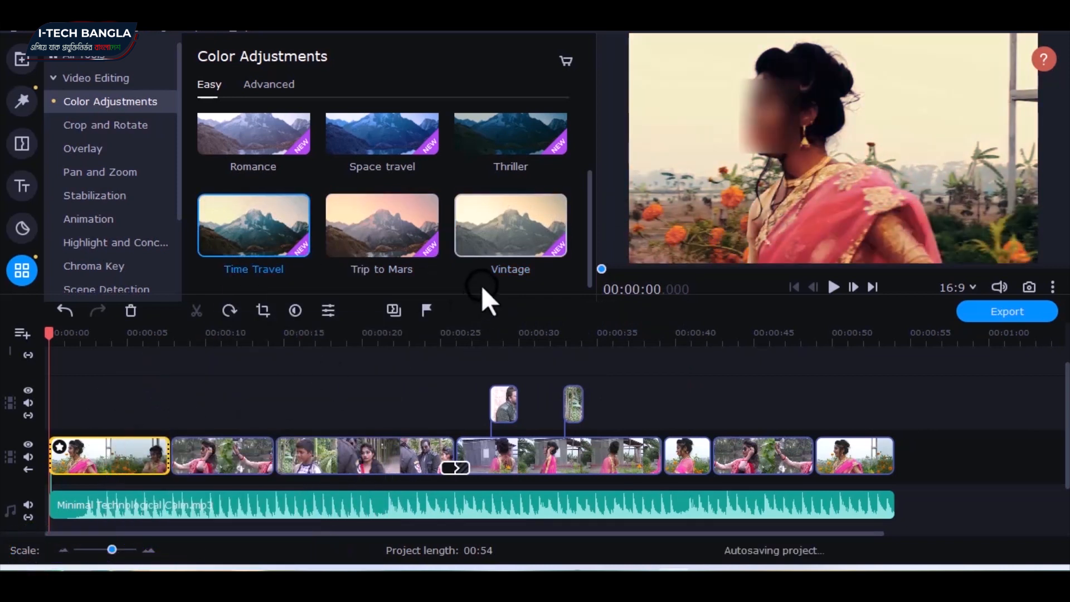
drag(253, 140, 107, 443)
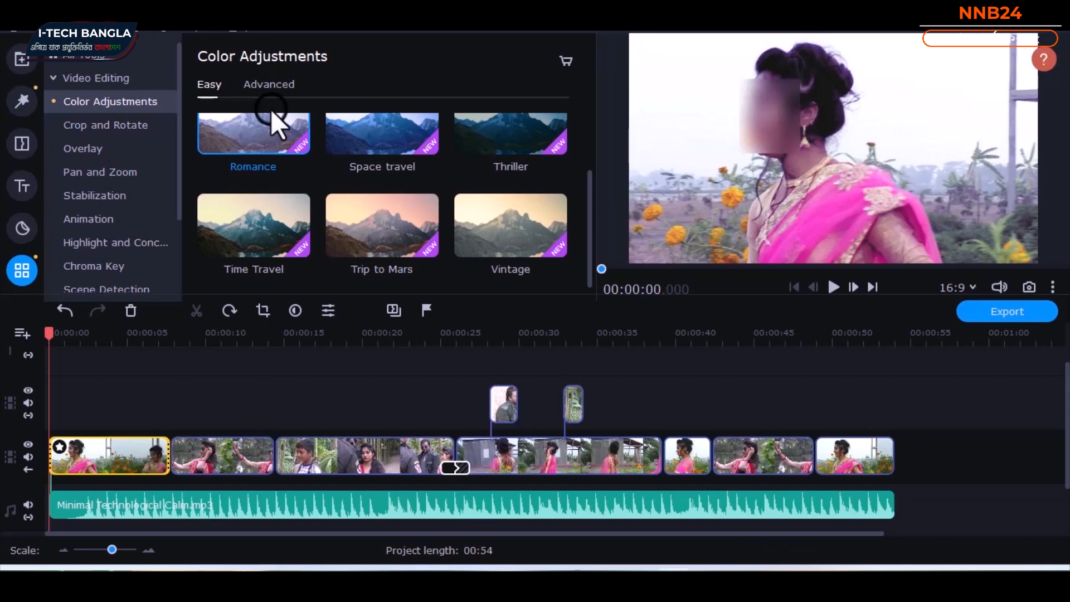
Step: Check the Advanced color adjustment values of the first clip
click(264, 90)
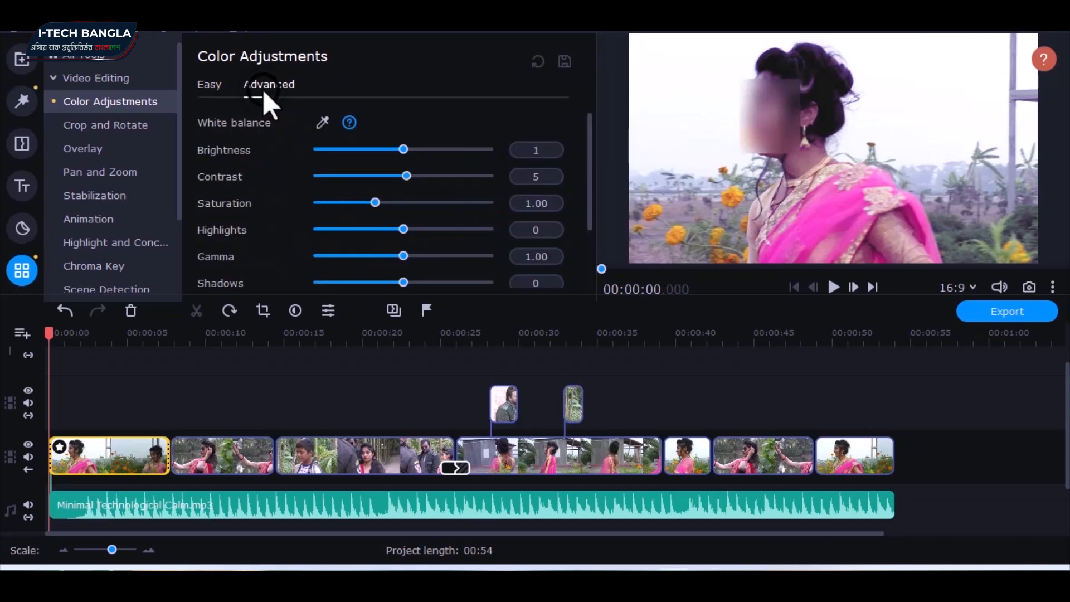
click(590, 137)
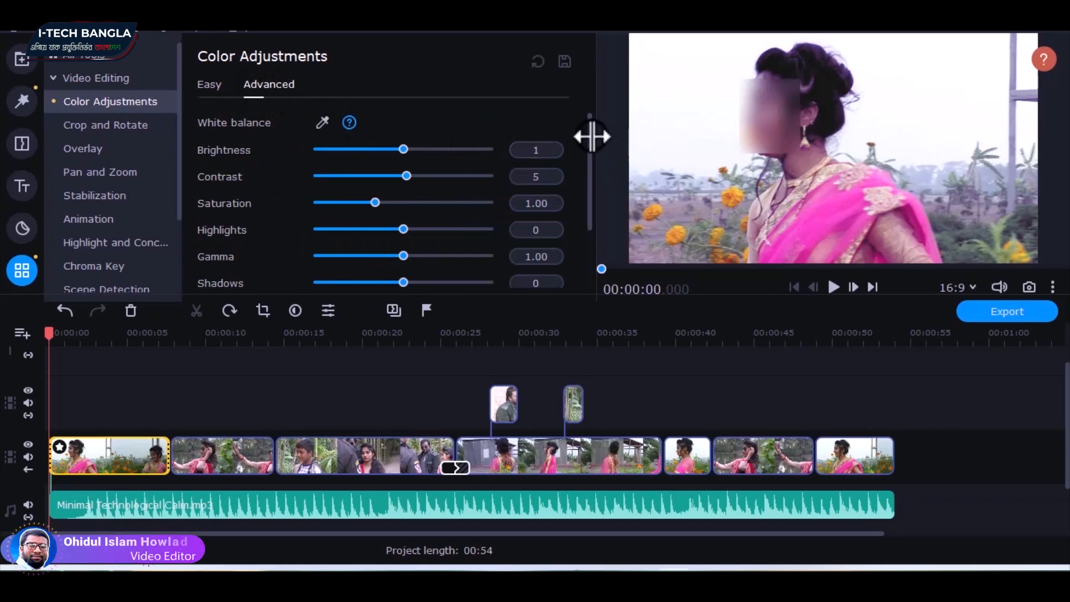
mouse_move(588, 137)
mouse_down()
mouse_move(592, 208)
mouse_move(585, 140)
mouse_up()
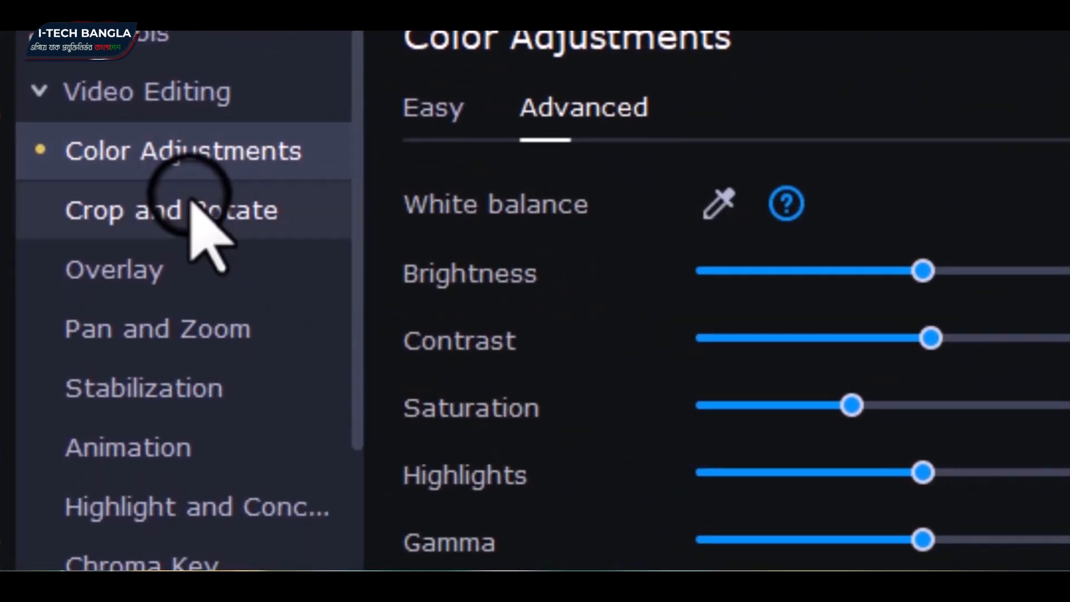
Step: Crop the first clip to the narrow strip at the frame's right edge with Crop and Rotate, and undo the crop
click(192, 205)
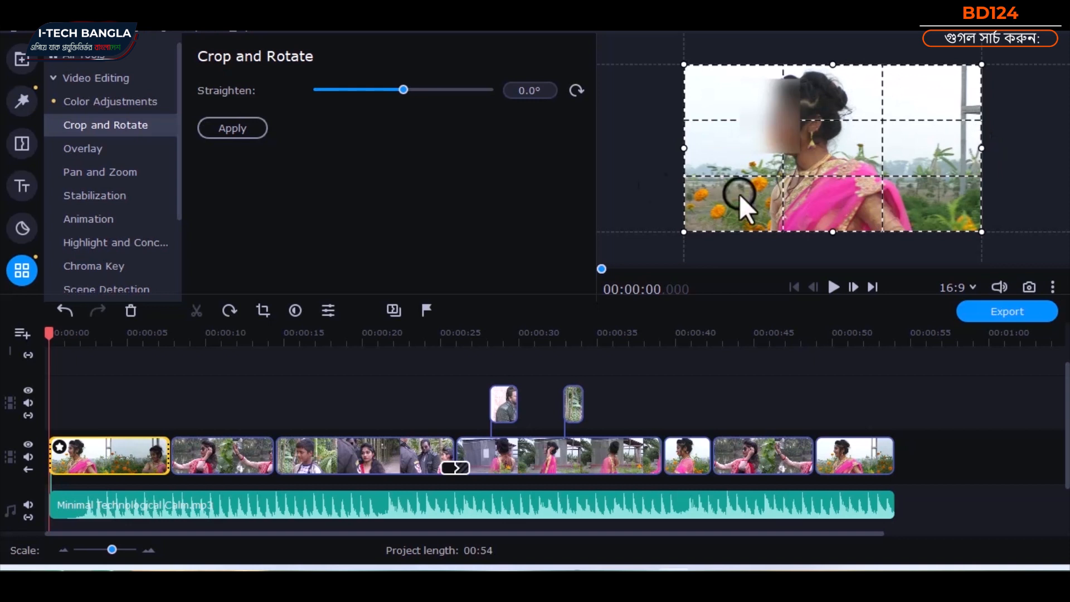
click(95, 97)
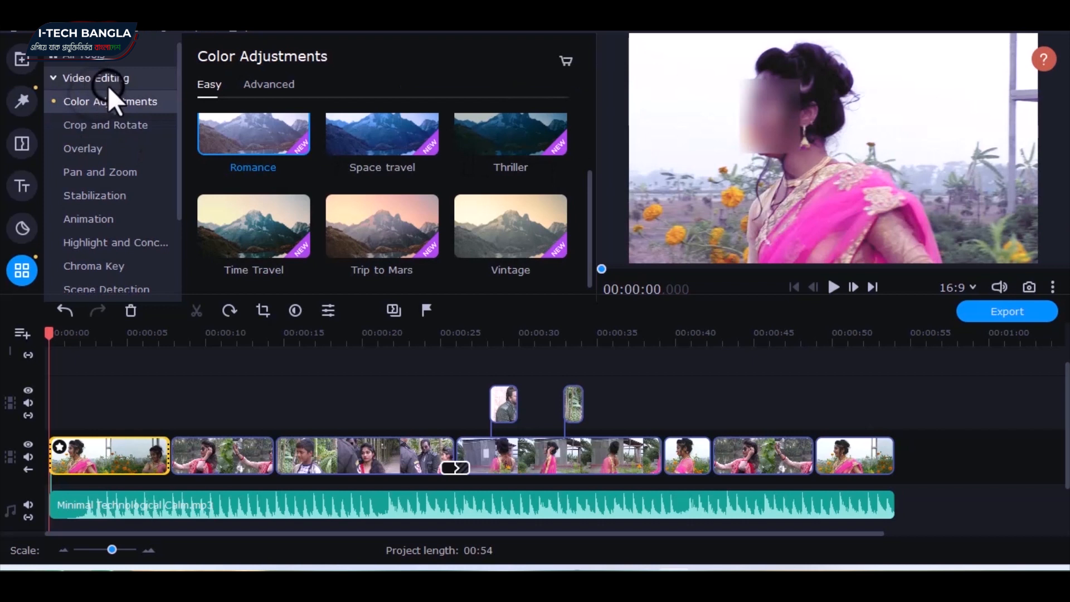
click(99, 127)
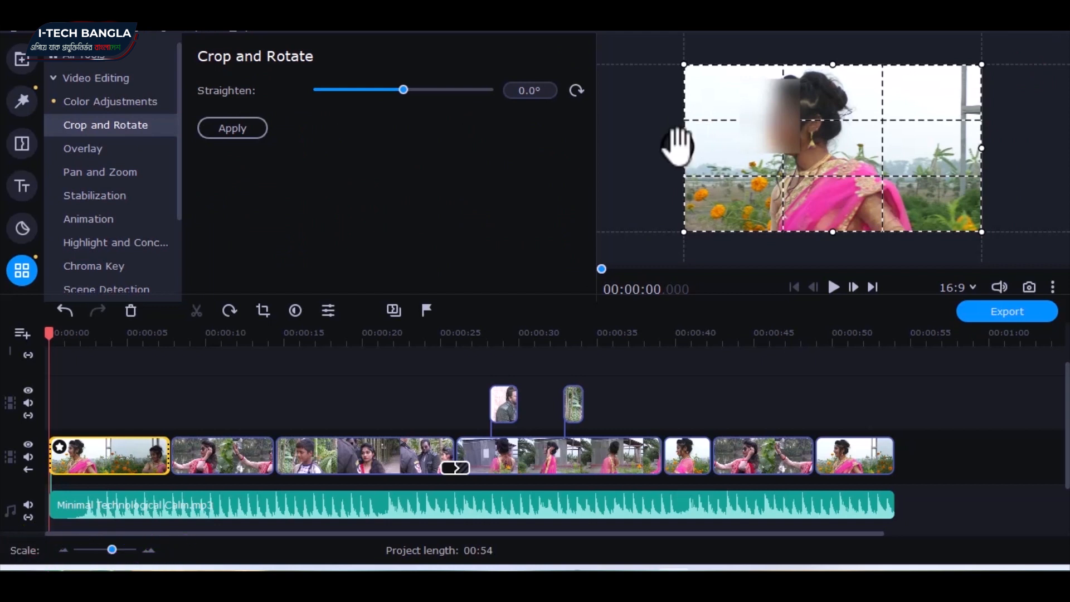
drag(680, 149, 899, 131)
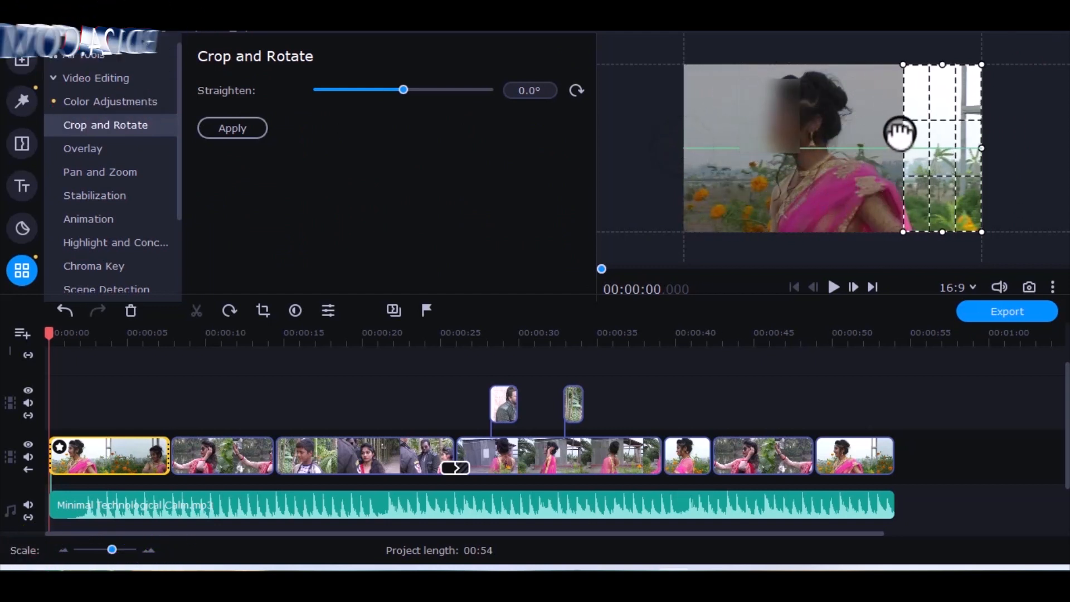
click(236, 129)
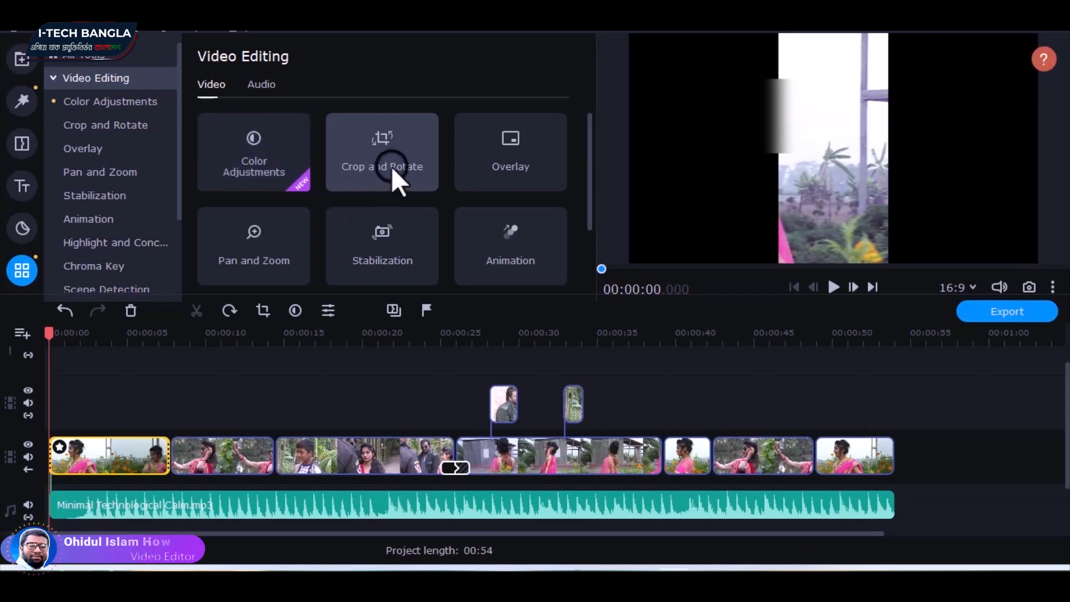
click(63, 311)
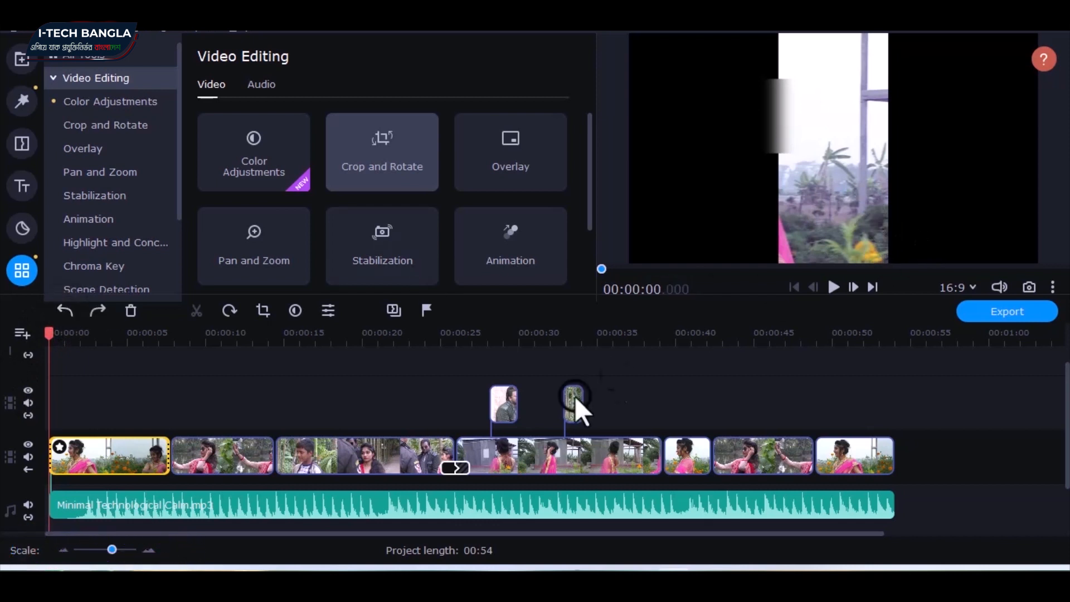
key(ctrl+z)
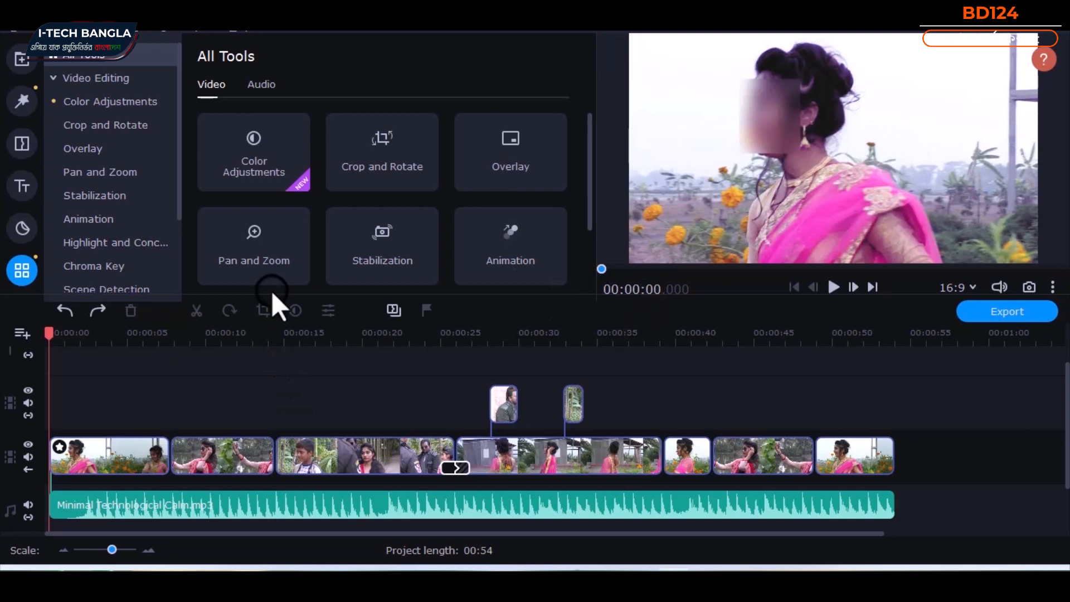
Step: Paste a copy of the second clip at the timeline's start and move it onto the overlay track, starting at about 1 second
click(510, 149)
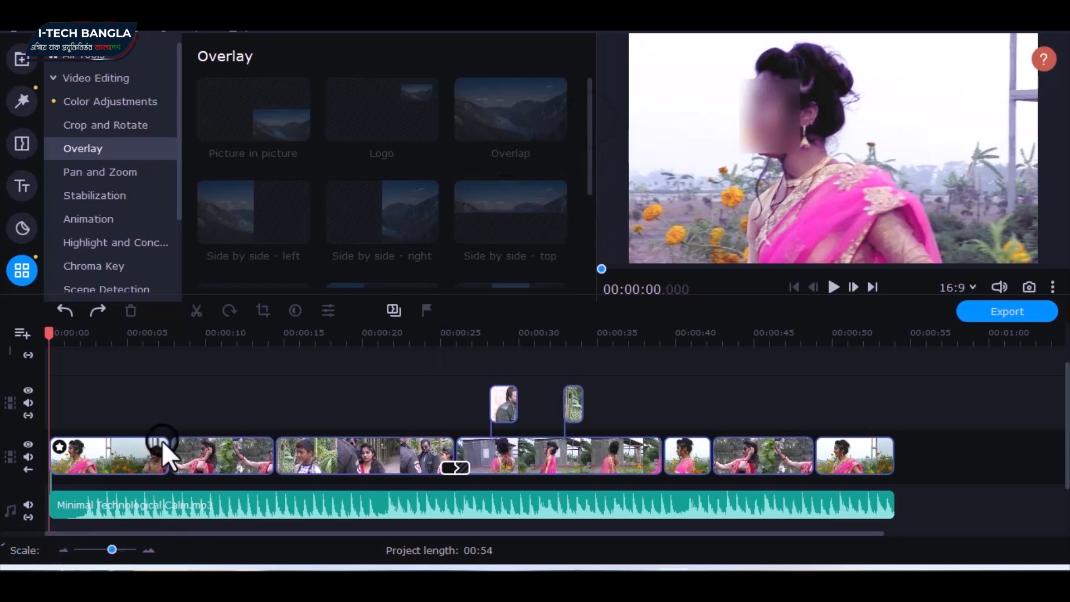
click(219, 441)
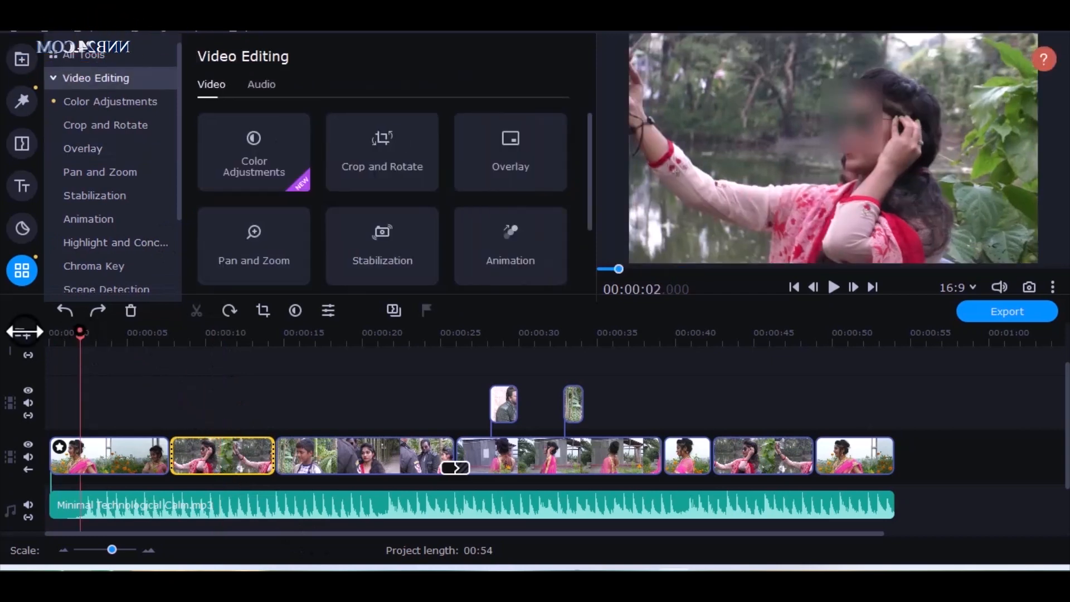
click(64, 334)
key(ctrl+v)
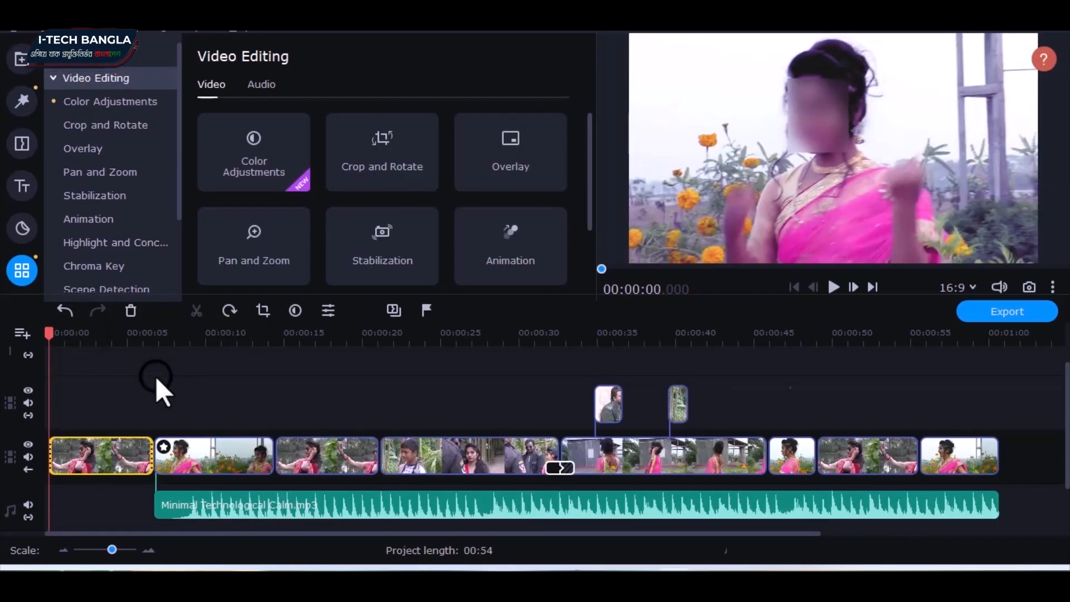
key(ctrl+v)
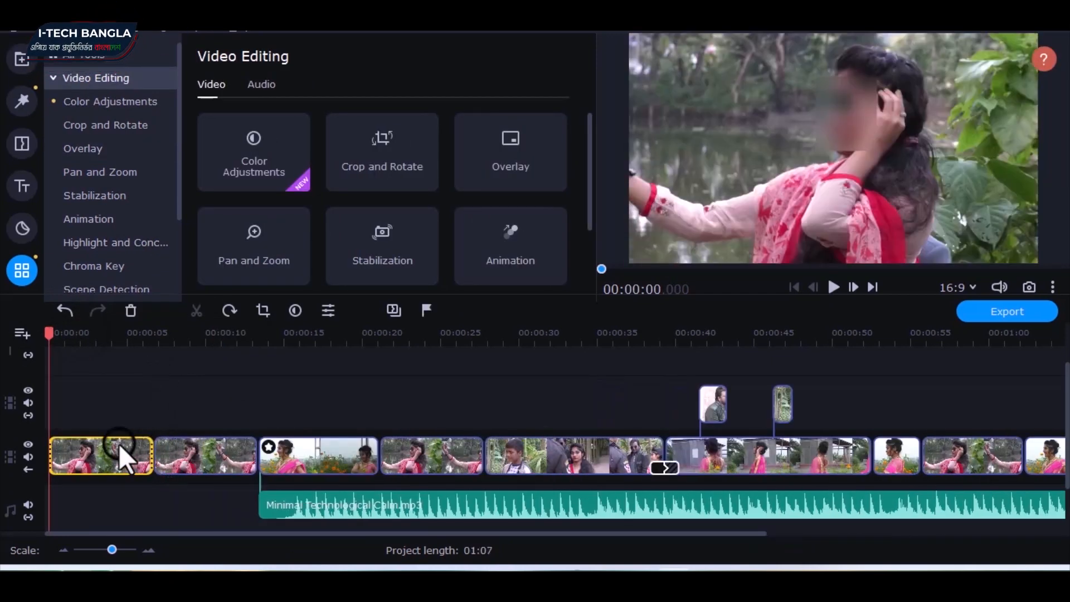
key(ctrl+z)
drag(113, 453, 118, 394)
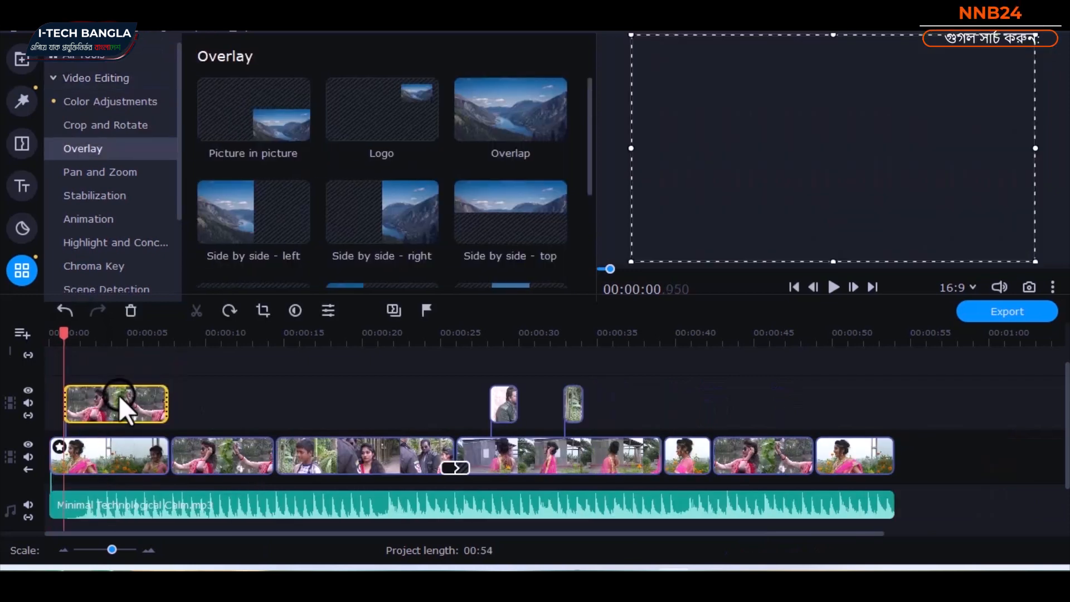
Step: Try the Trio - right, Side by side - bottom, Trio - left and Trio - center overlay layouts on the overlay clip
click(114, 402)
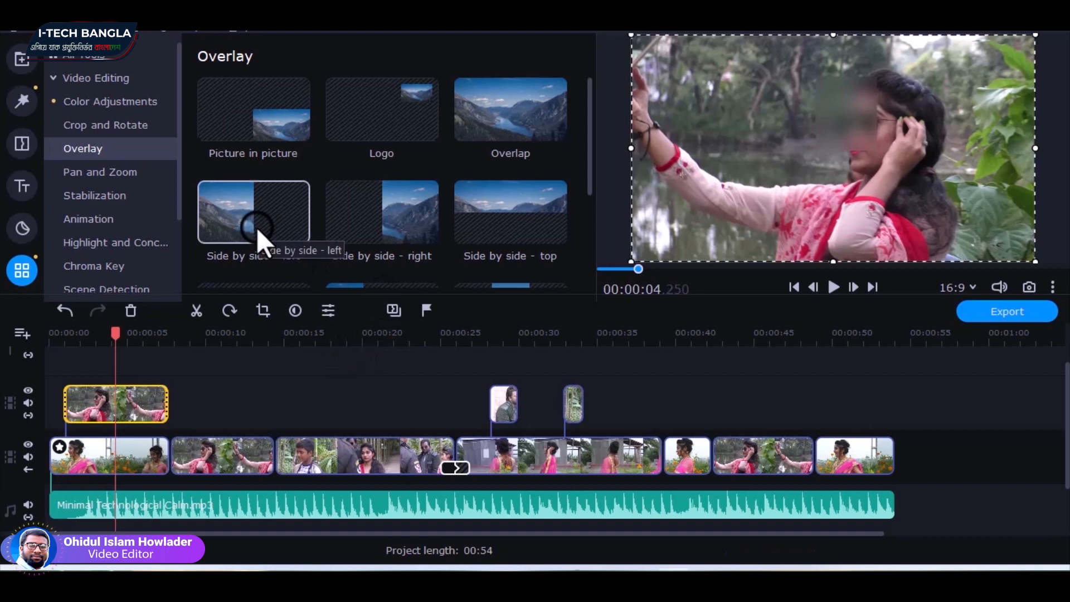
drag(587, 124, 604, 218)
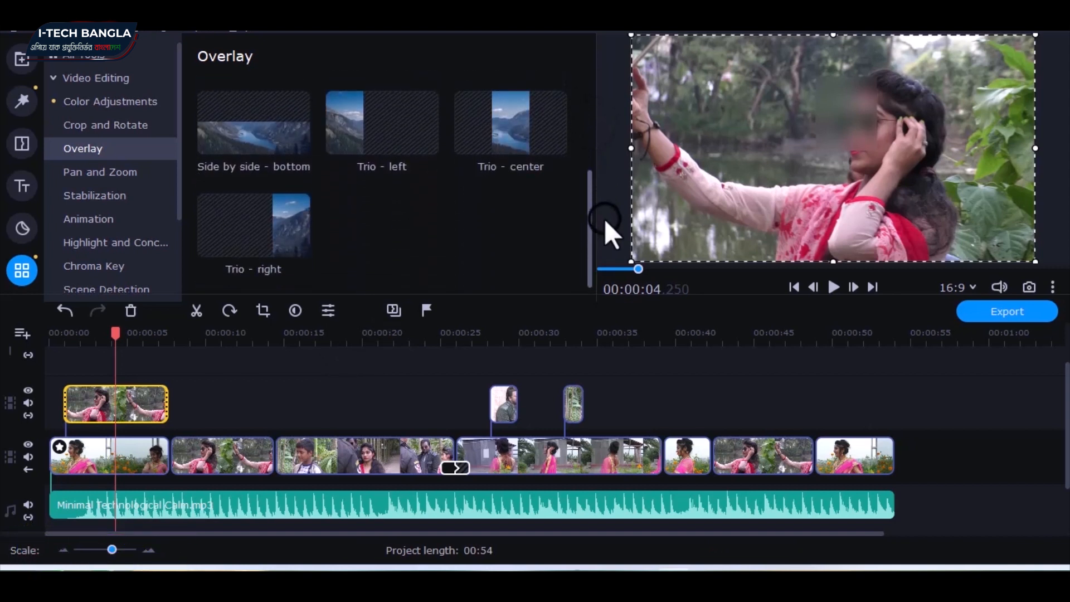
click(270, 222)
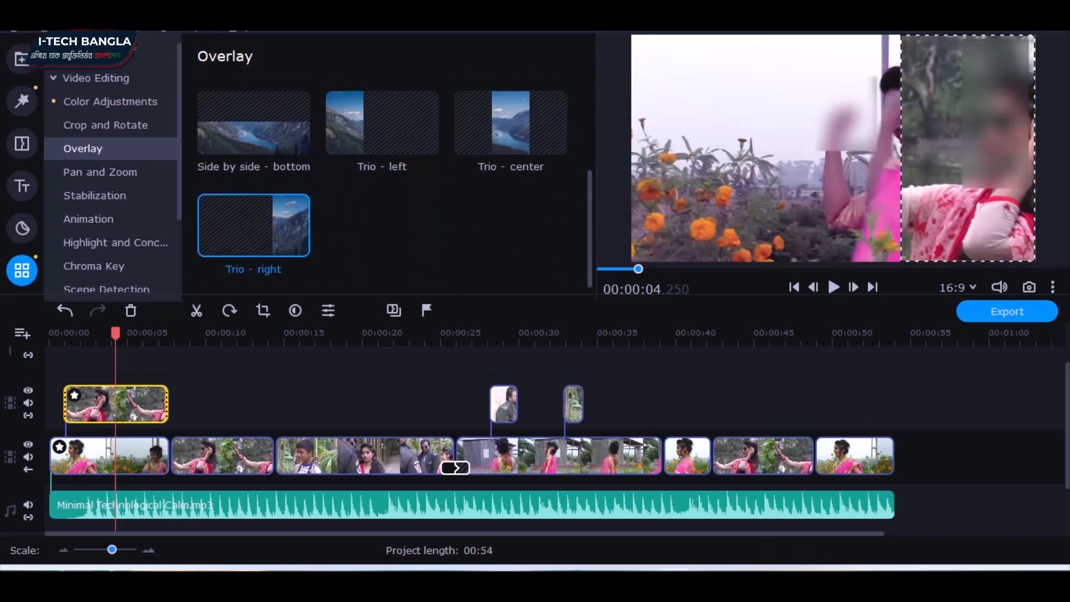
click(270, 120)
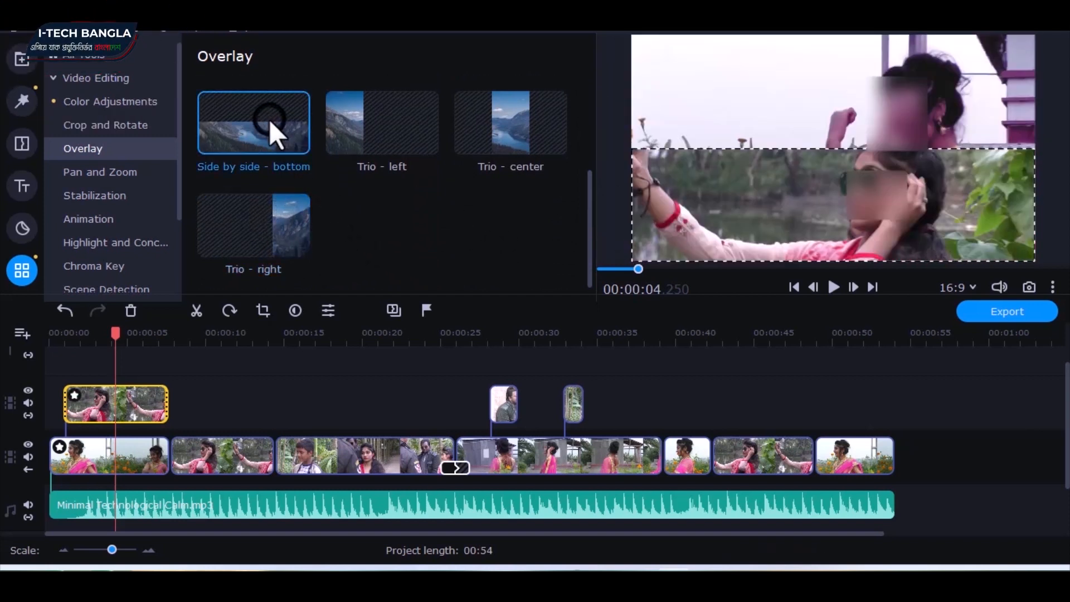
click(370, 126)
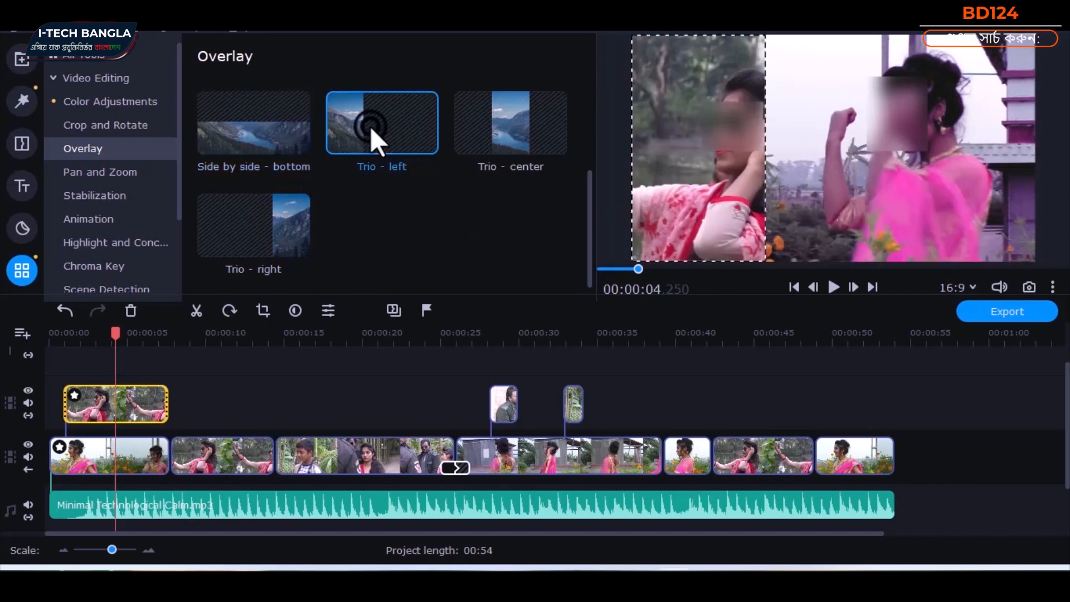
click(510, 121)
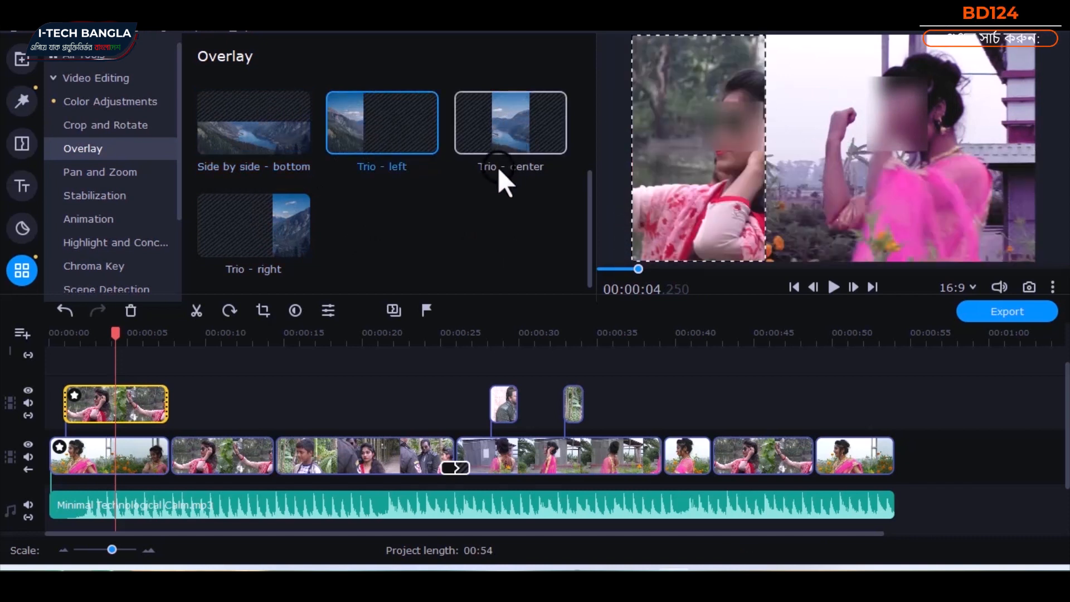
Step: Try the Side by side - top and right layouts on the overlay clip, and settle on Side by side - left
scroll(486, 174, up, 2)
scroll(485, 174, up, 1)
click(482, 126)
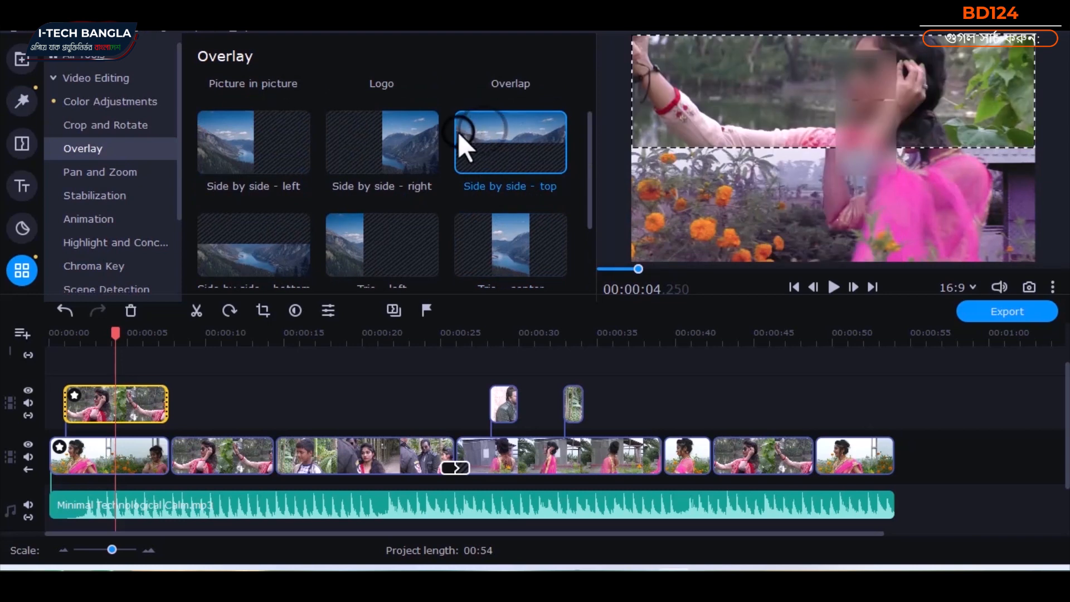
click(367, 140)
click(246, 147)
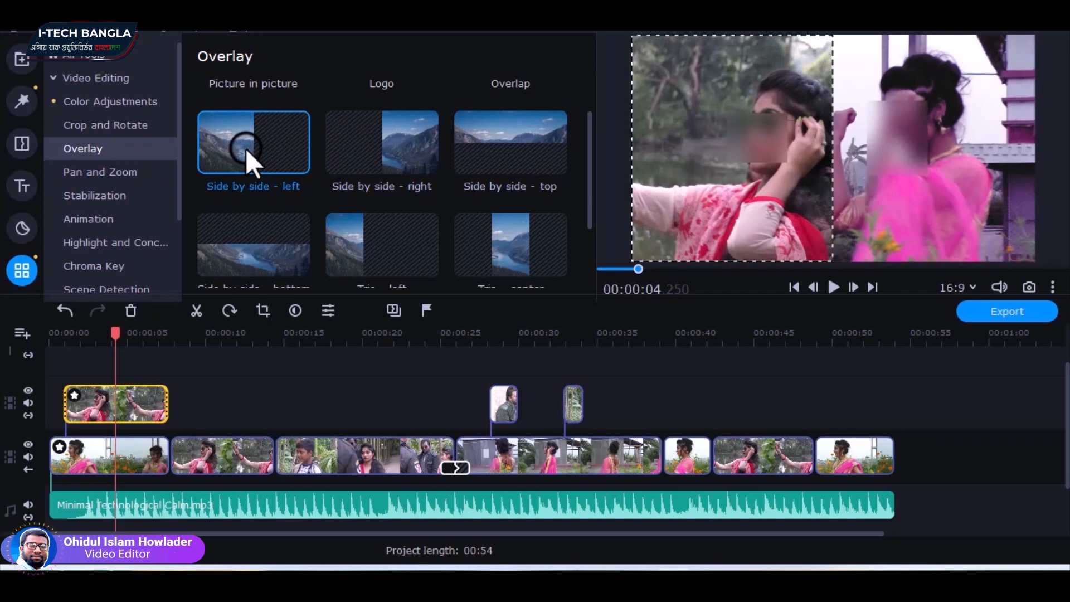
Step: Move the overlay clip to the timeline's start and shift its picture slightly left within its half of the frame
drag(139, 405, 115, 411)
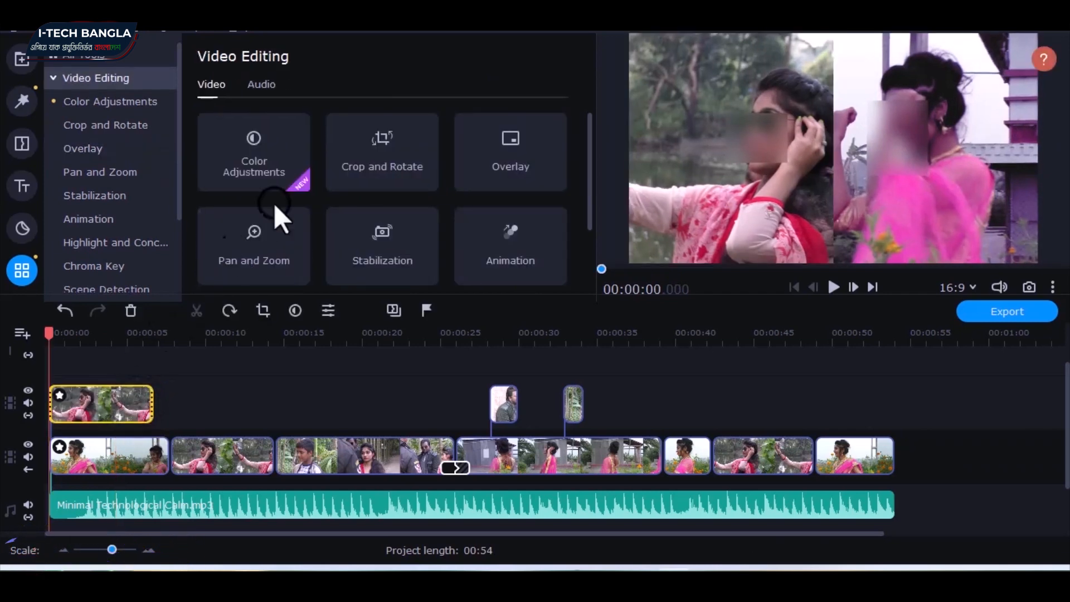
click(476, 161)
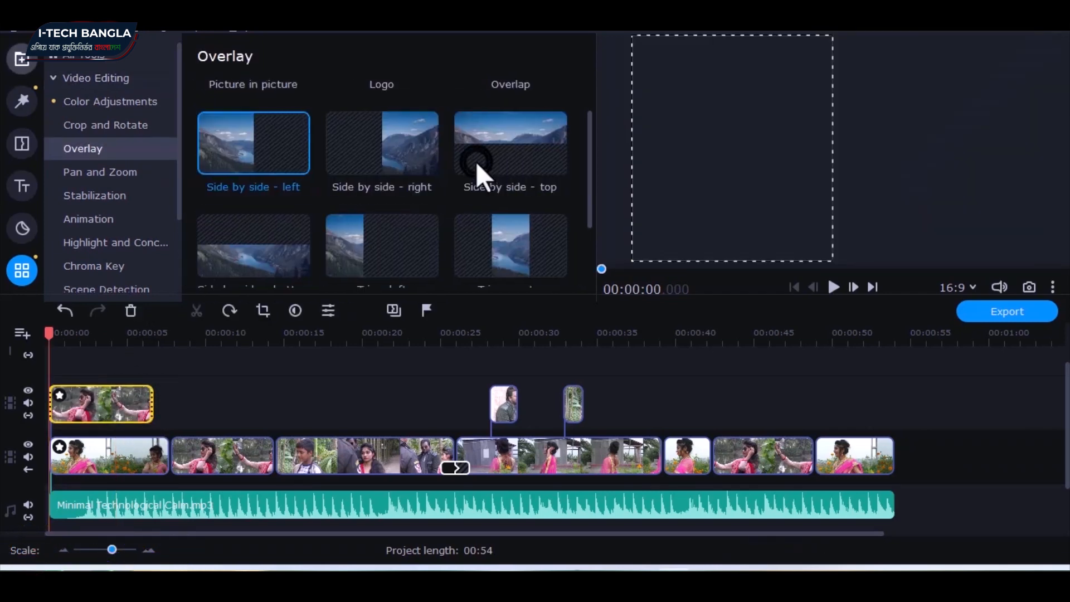
click(86, 340)
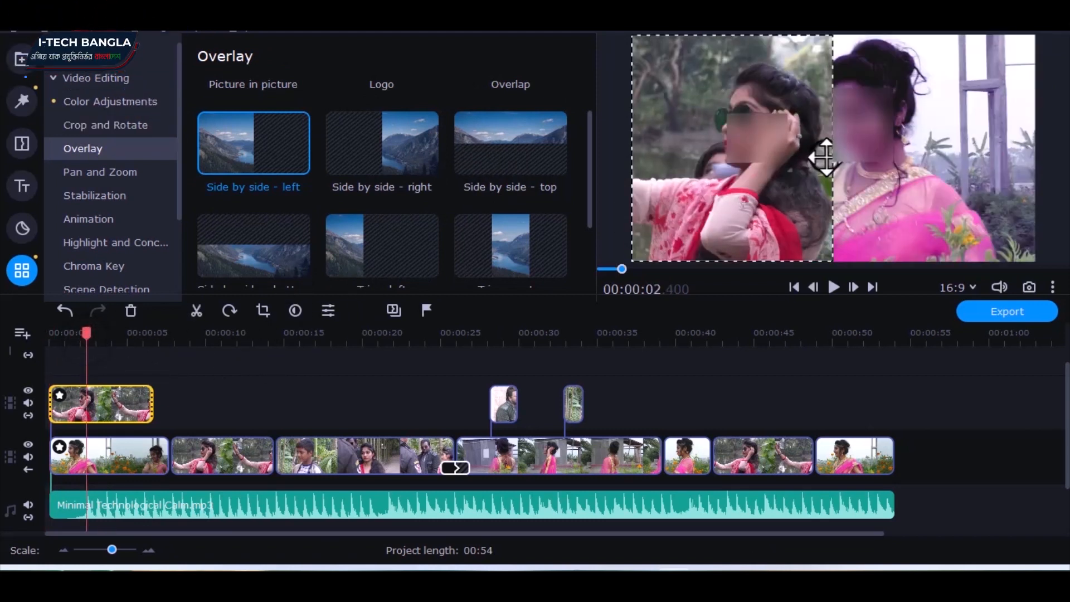
drag(800, 143, 778, 153)
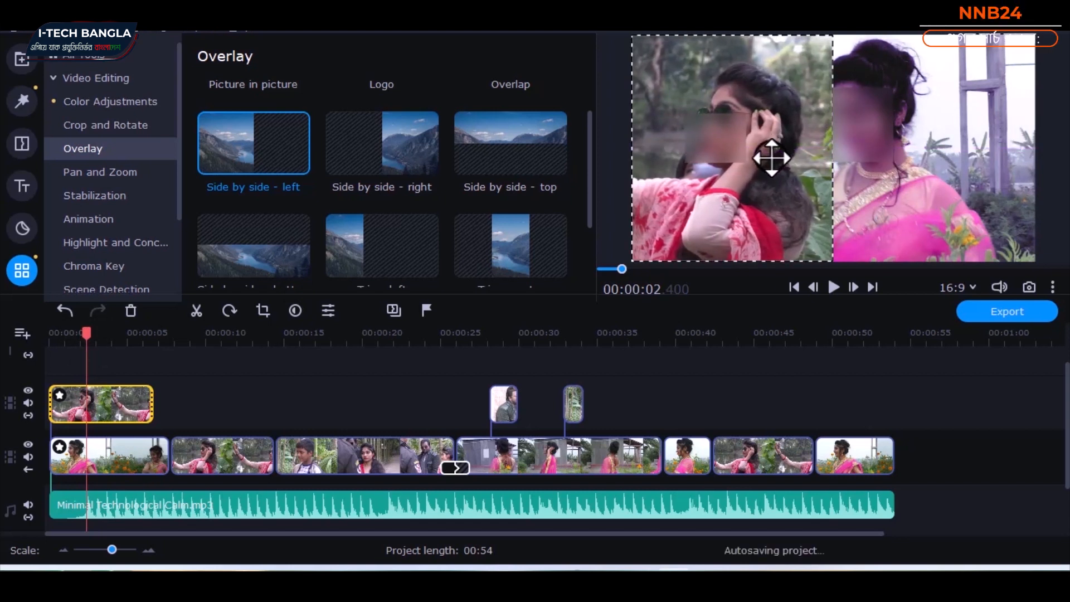
Step: Delete the clip at the start of the overlay track
drag(203, 380, 106, 404)
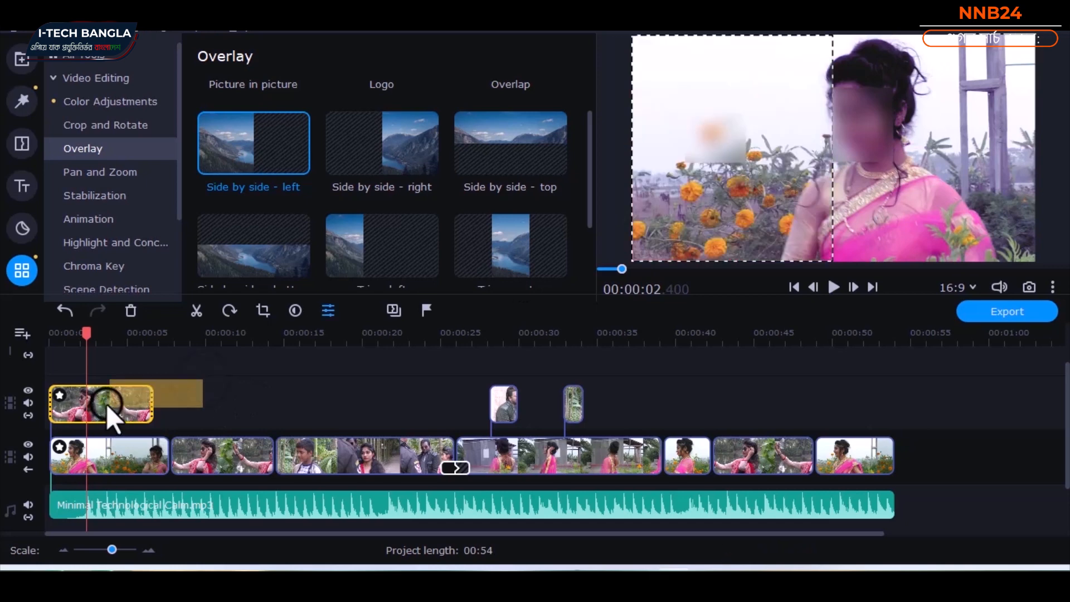
key(Delete)
Step: Add the Zoom in preset to the first clip at about 3 seconds and move its target frame to the picture's upper-left corner
click(85, 171)
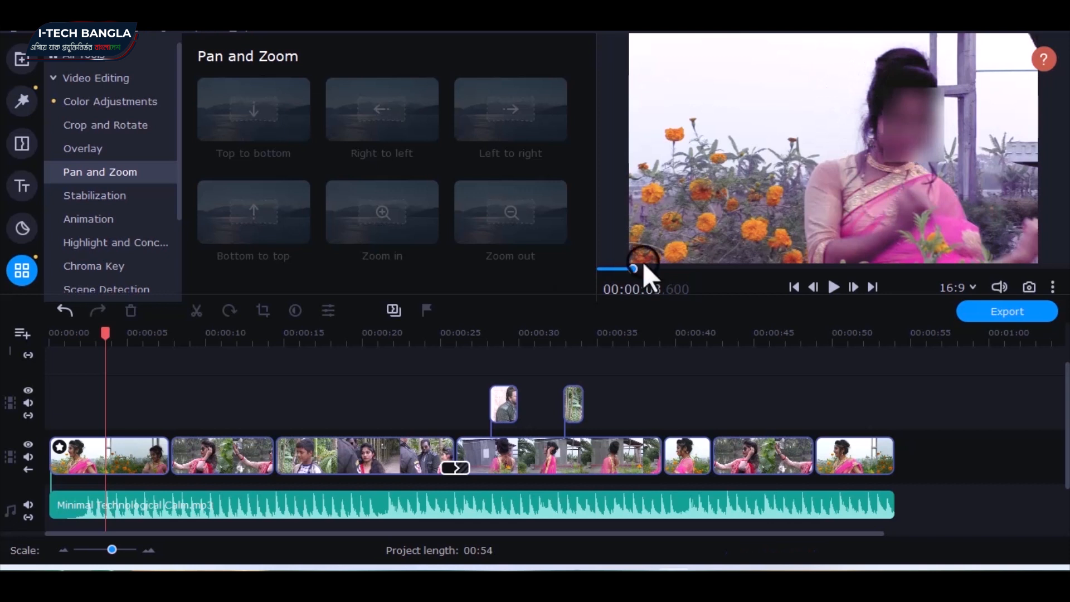
click(113, 455)
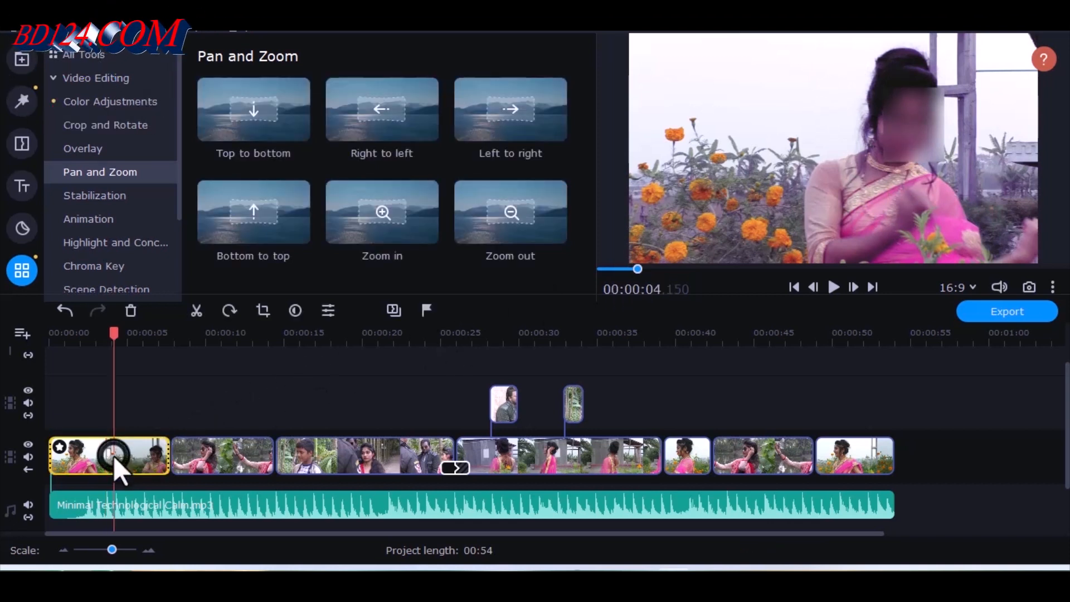
click(81, 178)
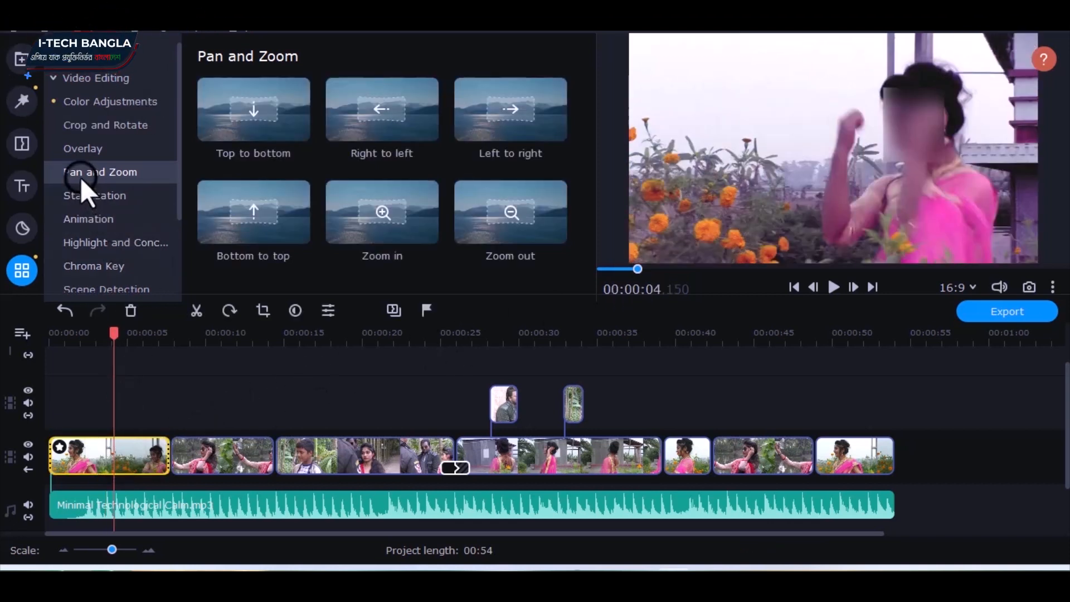
click(218, 126)
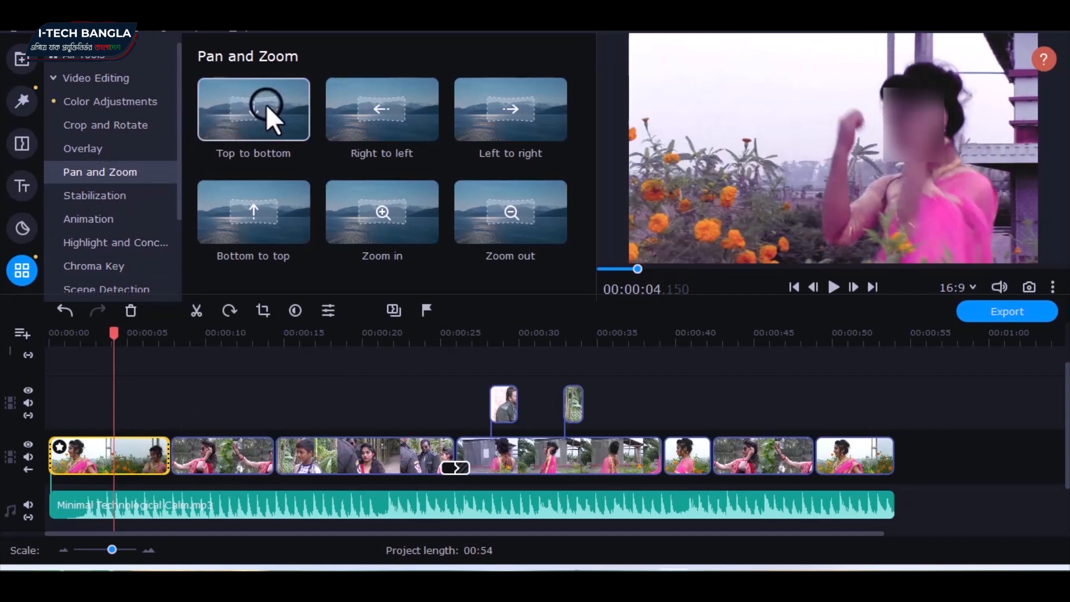
click(470, 243)
click(420, 201)
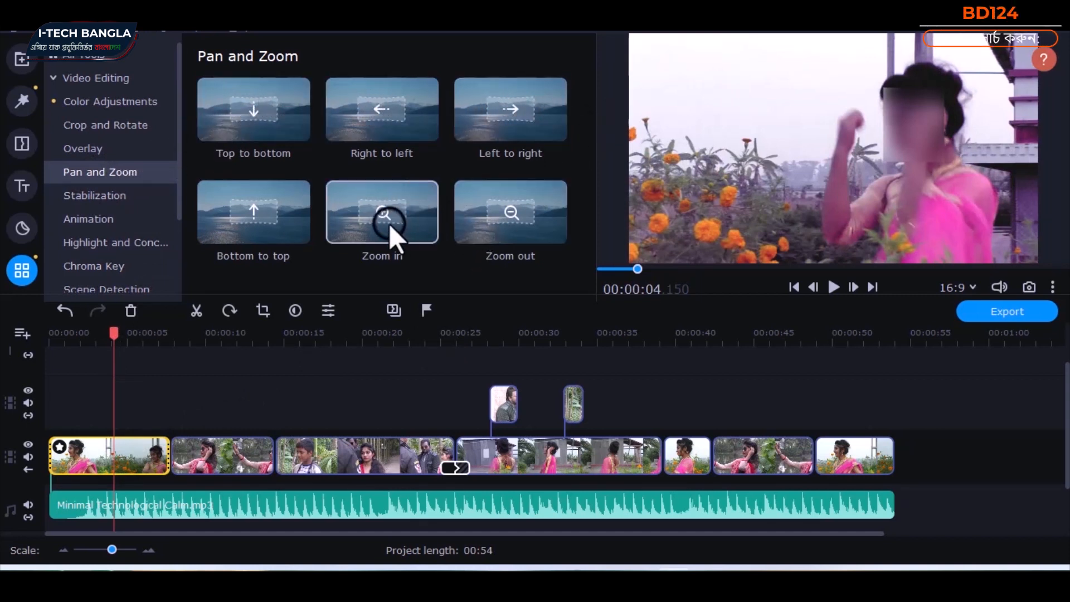
drag(383, 209, 100, 459)
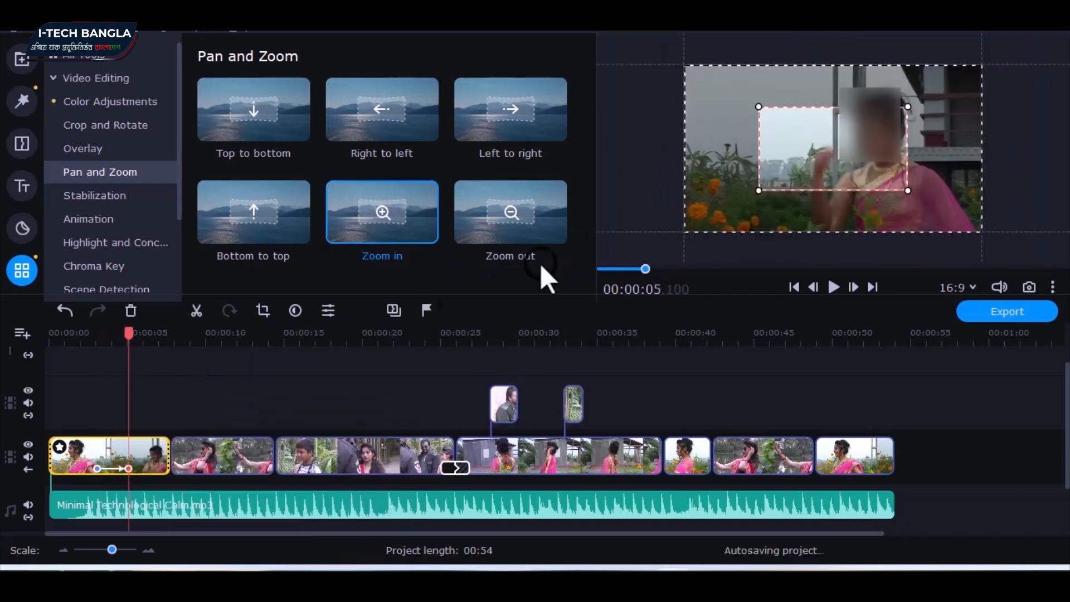
drag(813, 148, 736, 106)
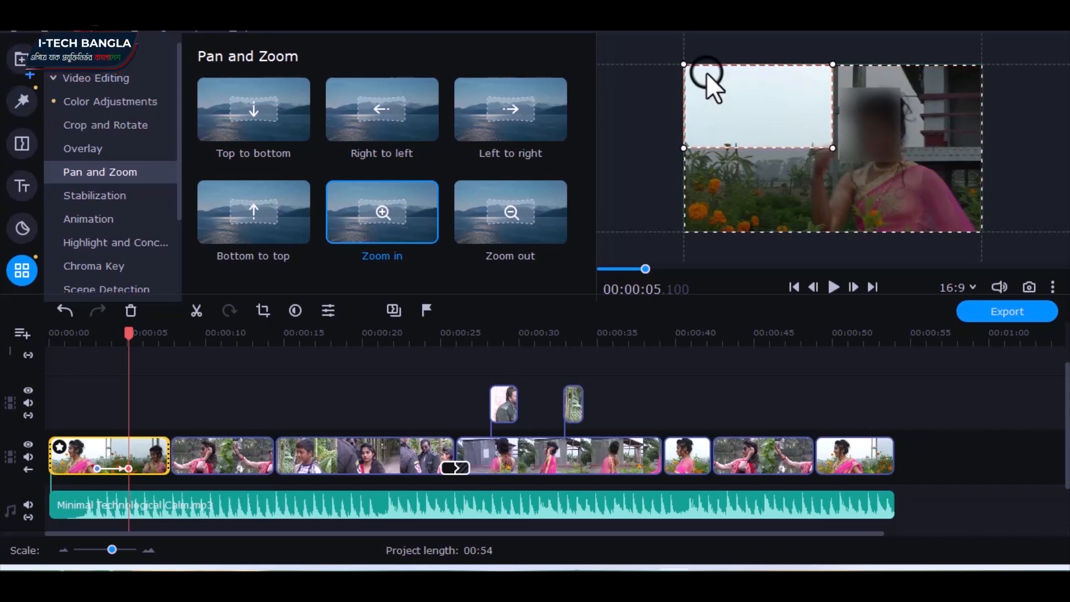
click(690, 80)
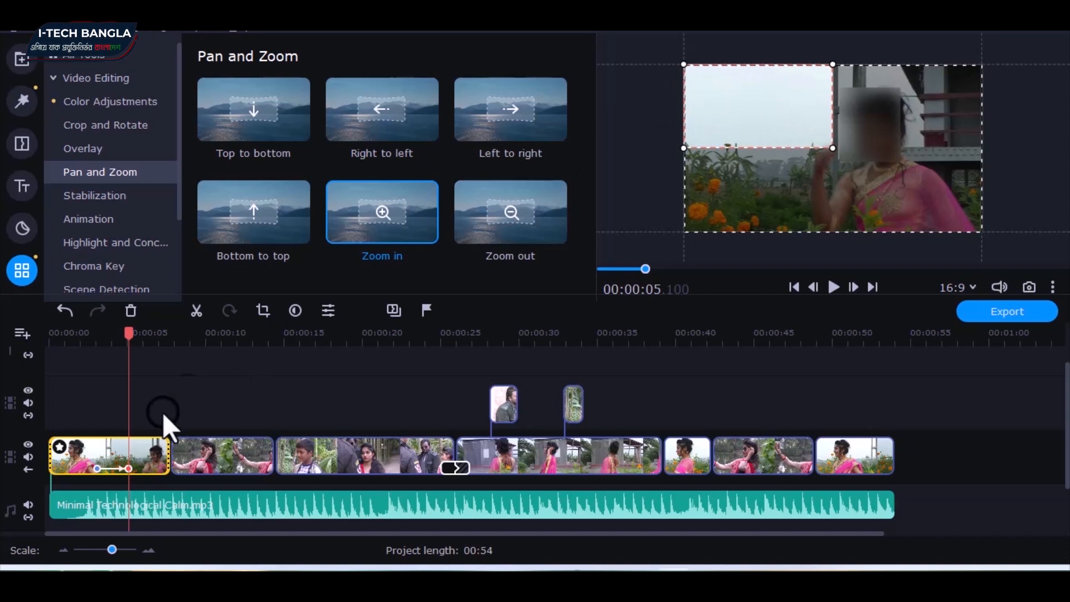
Step: Play back the first clip's zoom effect twice, starting around the beginning of the zoom
click(100, 337)
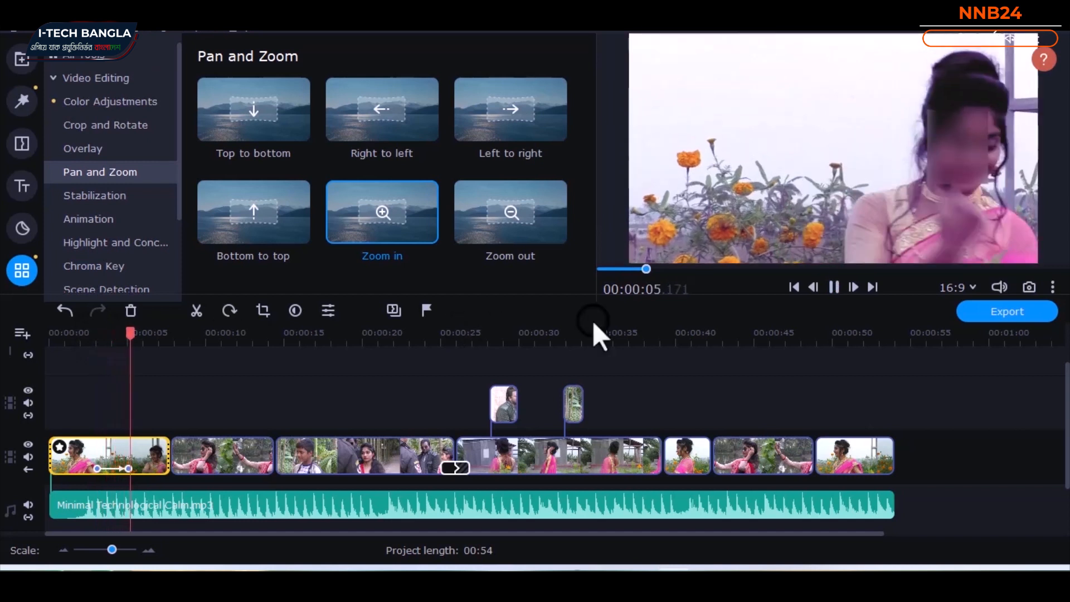
key(space)
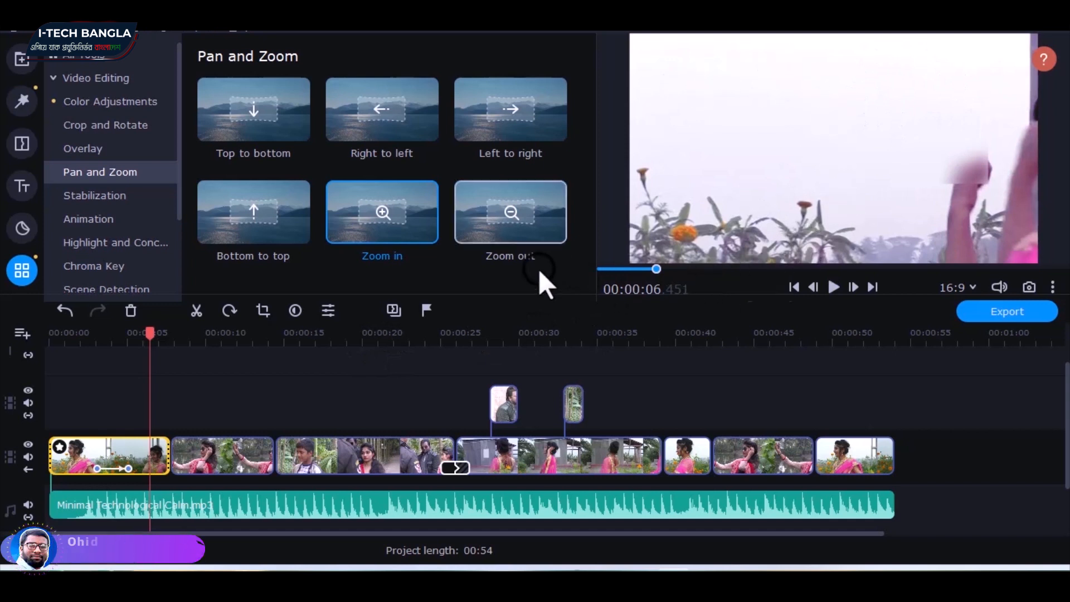
click(98, 333)
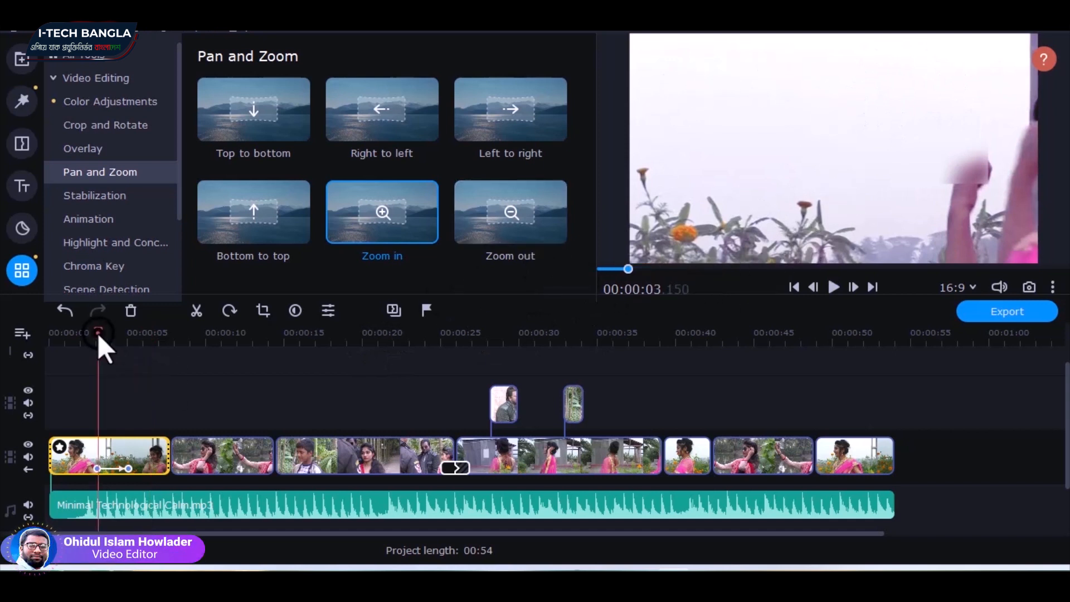
click(89, 333)
key(space)
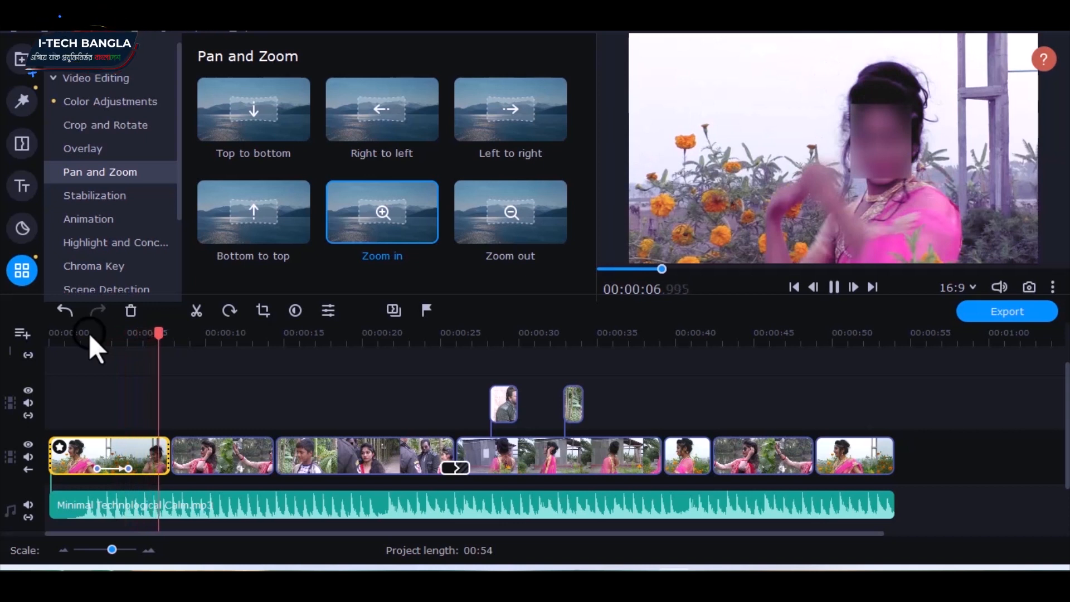
click(89, 334)
Step: Run Stabilization on the first clip with Accuracy 15 and Shaking 5
click(101, 201)
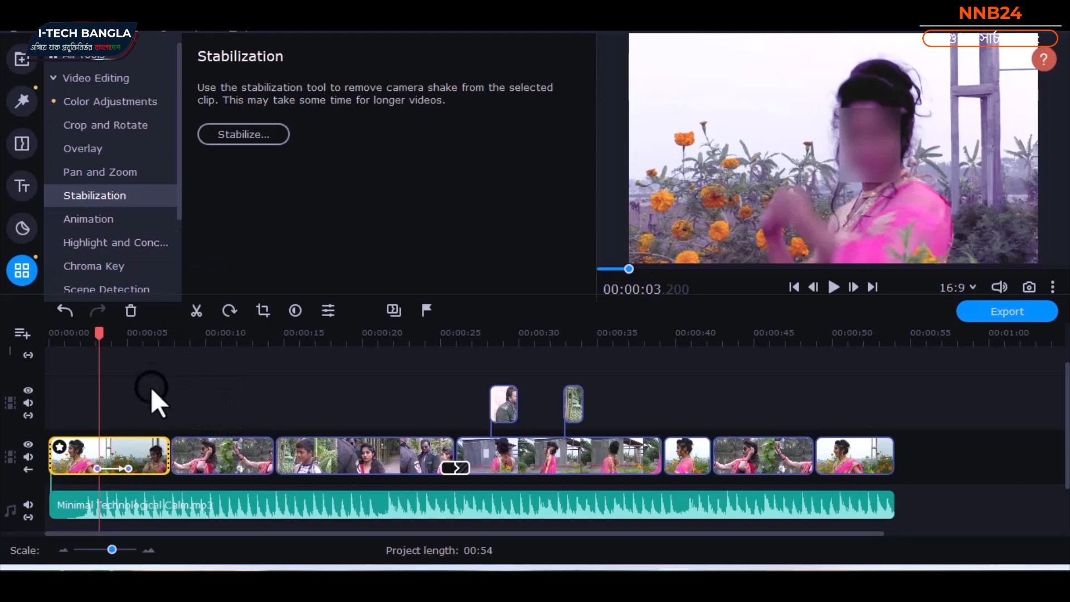
click(232, 135)
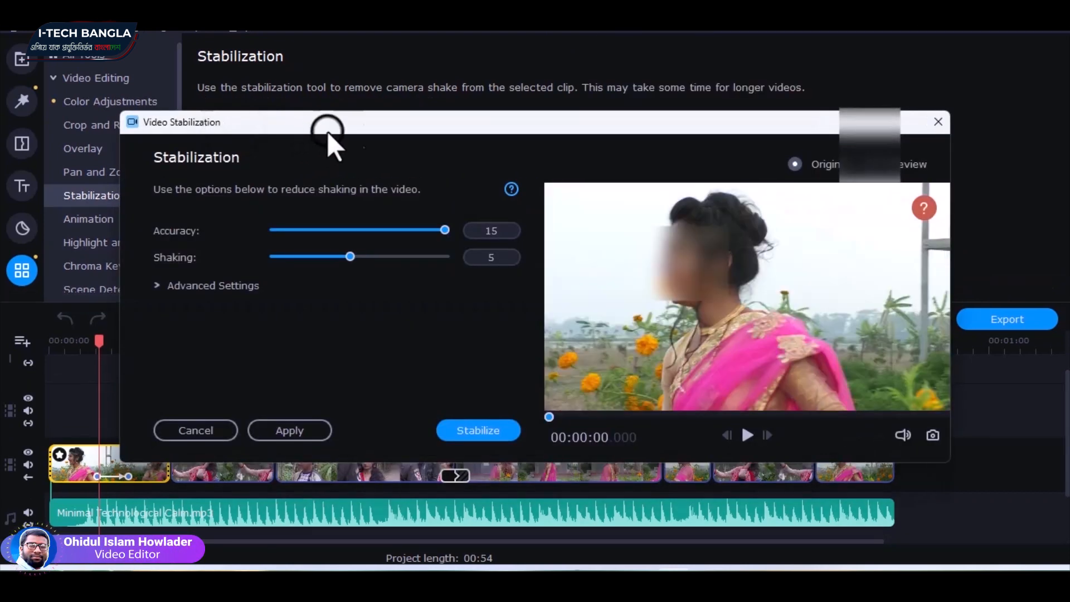
drag(403, 128, 413, 91)
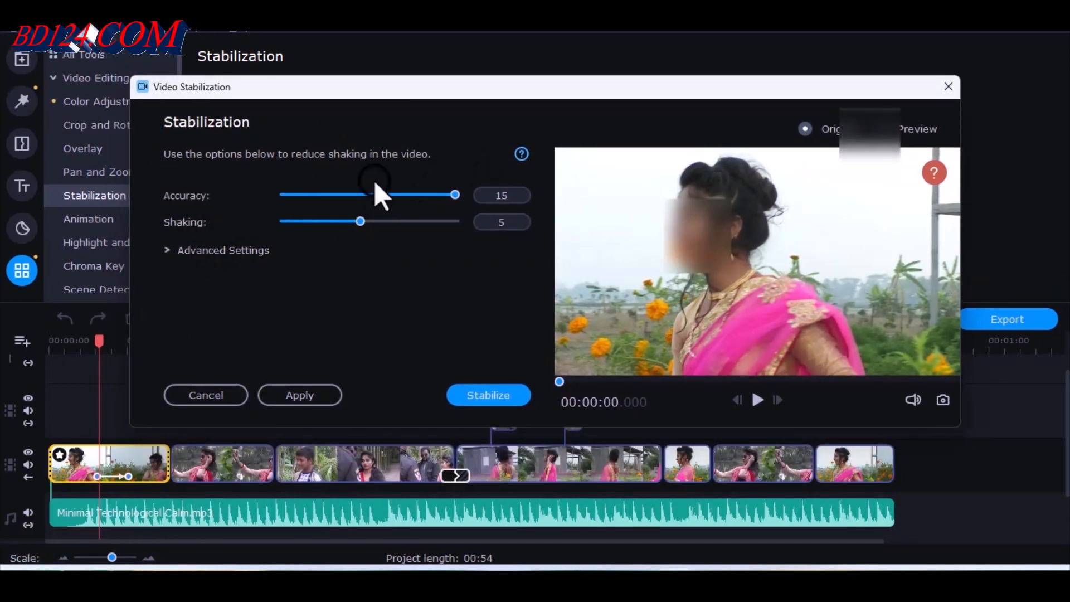
click(484, 397)
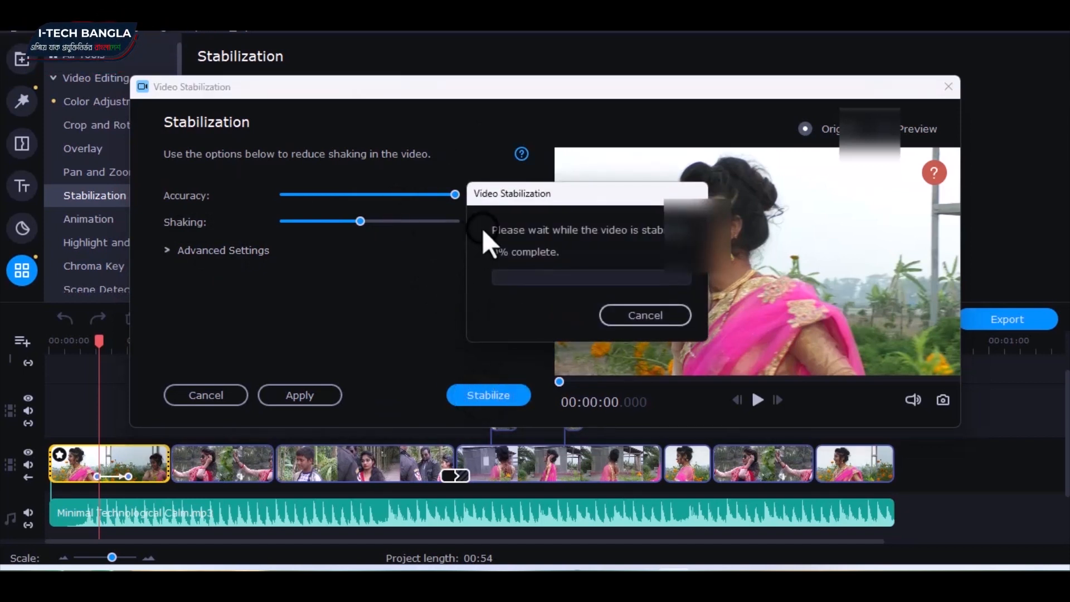
drag(530, 204, 477, 171)
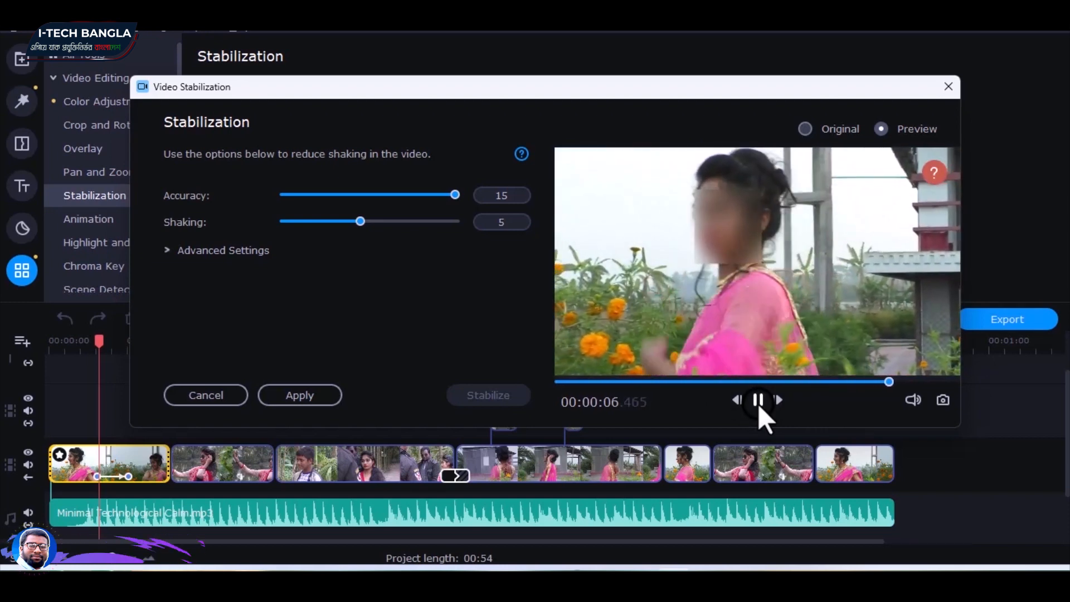
Step: Check the stabilization's Advanced Settings and Edge cropping options, and close the Video Stabilization dialog without applying
click(759, 403)
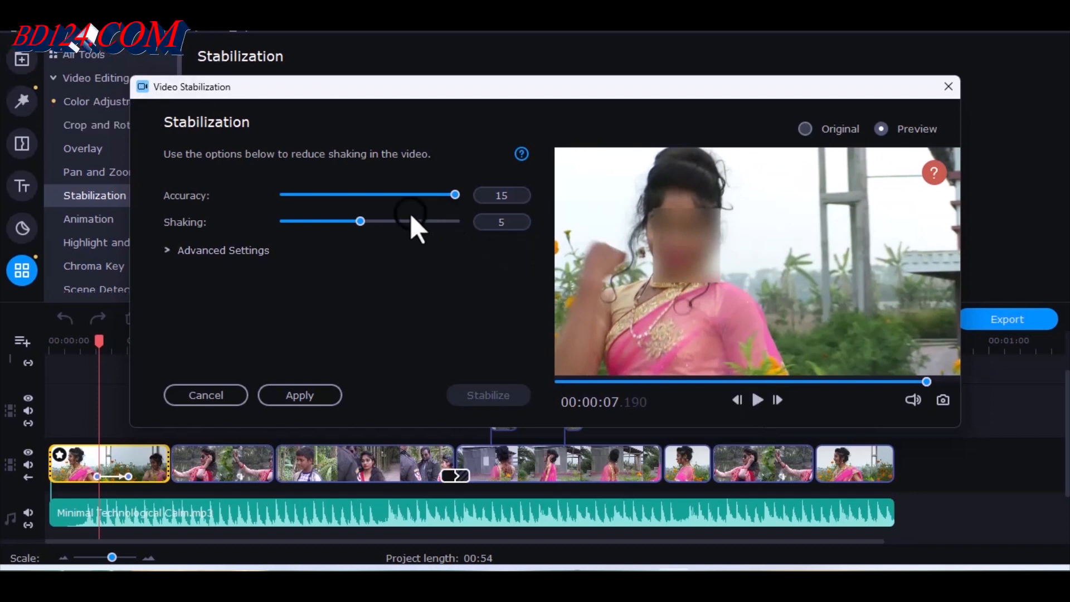
click(169, 250)
click(244, 250)
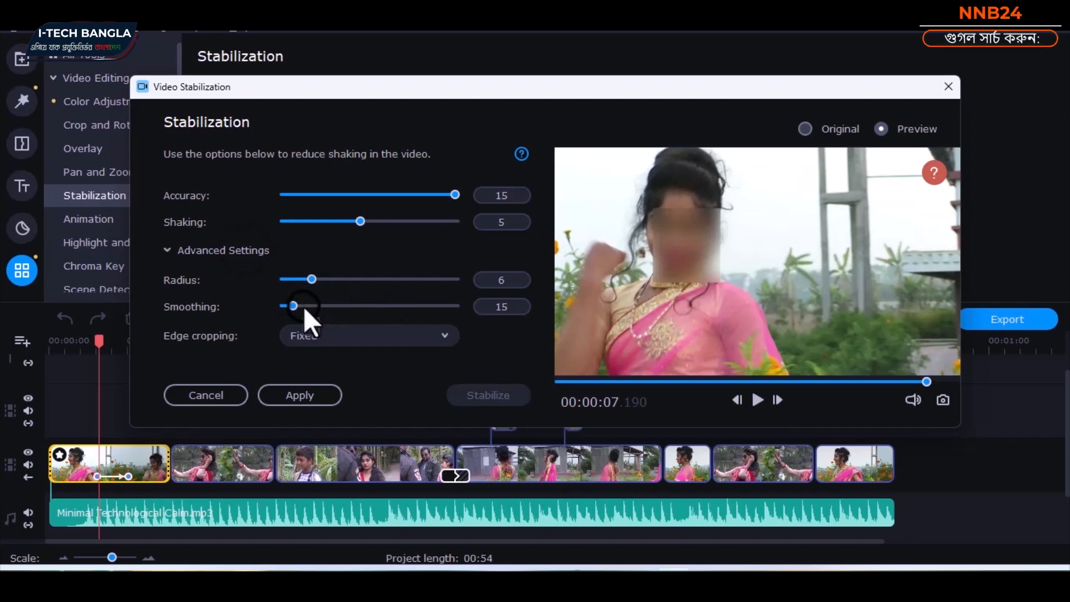
click(344, 334)
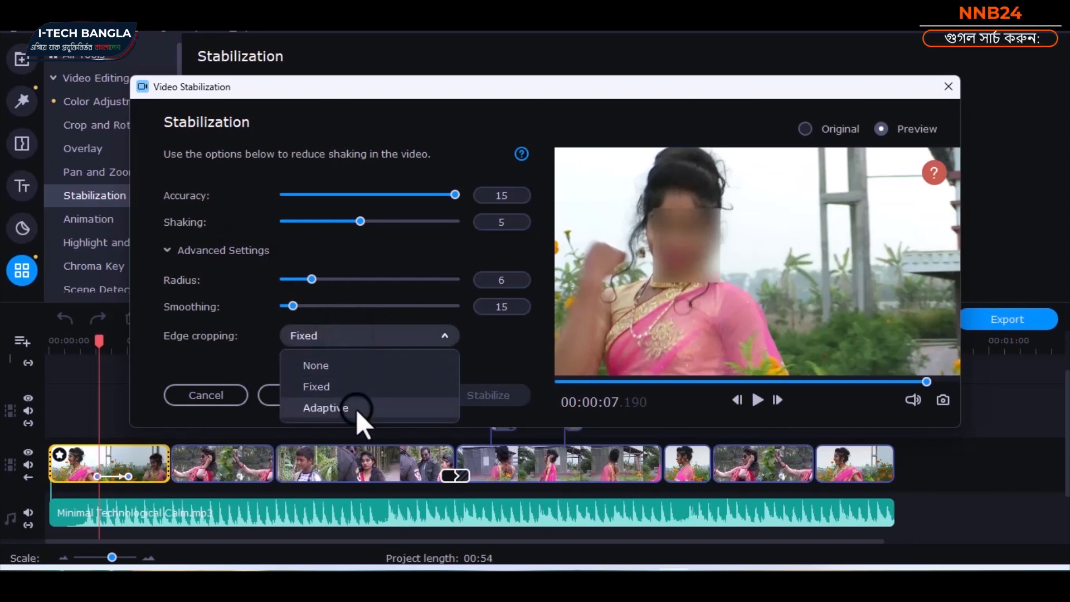
click(384, 161)
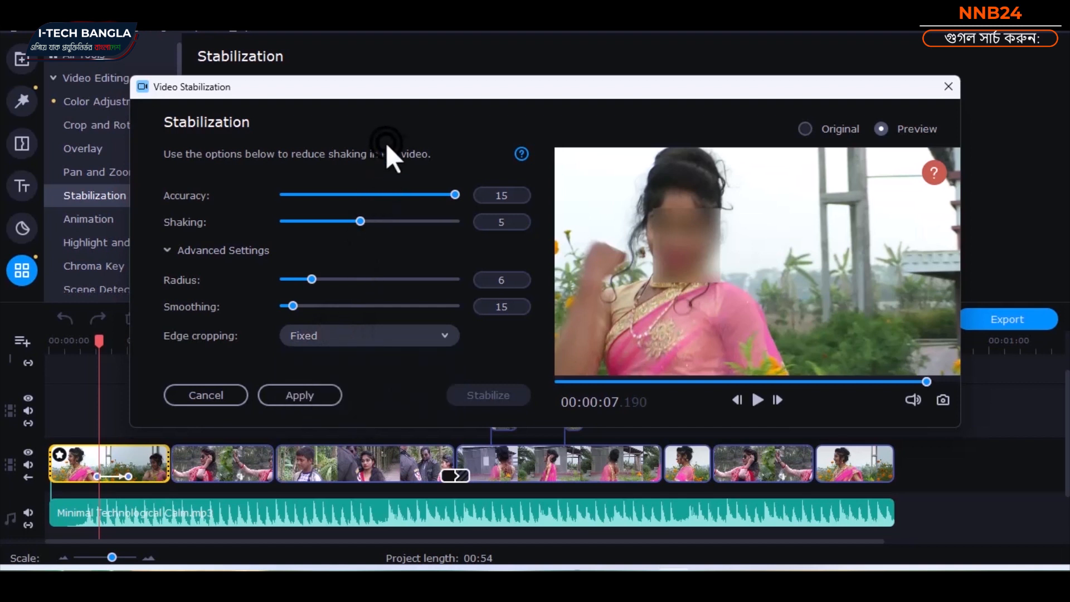
click(943, 90)
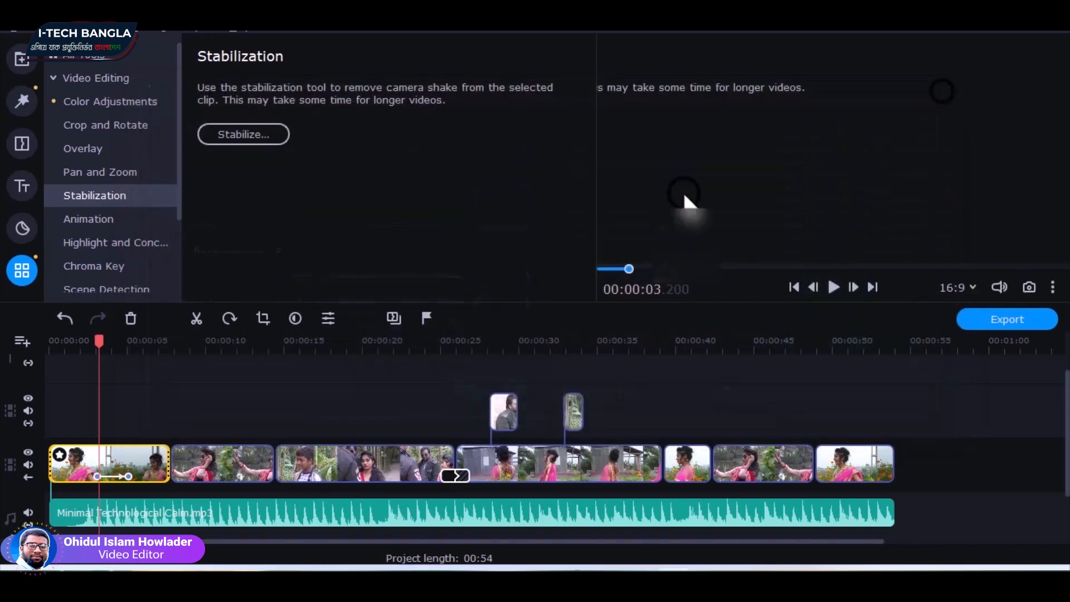
Step: Try the Slide → animation on the first clip near the 2-second mark and preview it from the project start
click(79, 218)
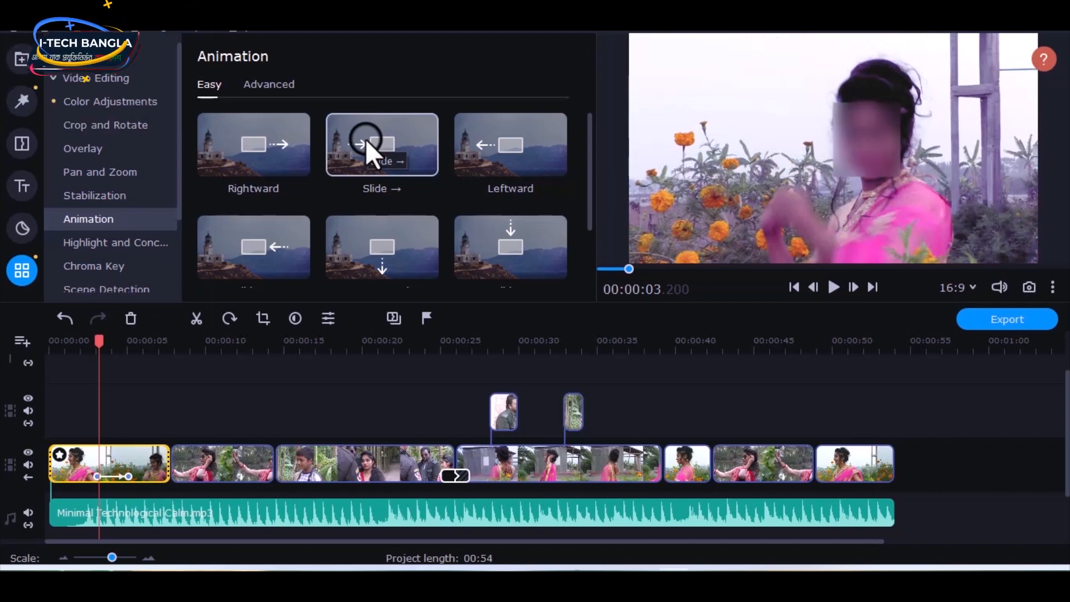
drag(373, 134, 83, 458)
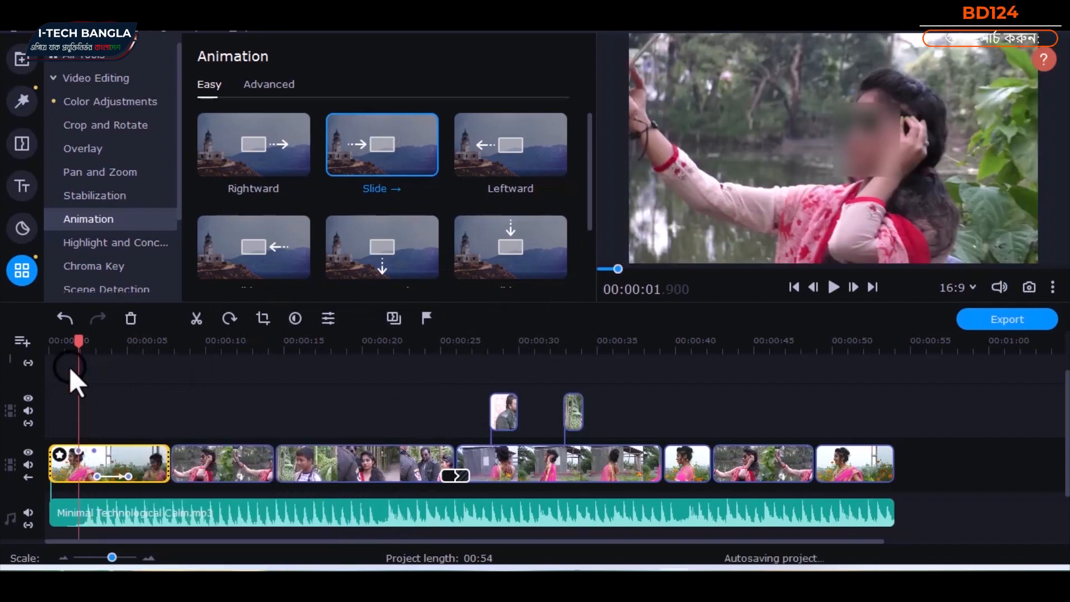
click(34, 347)
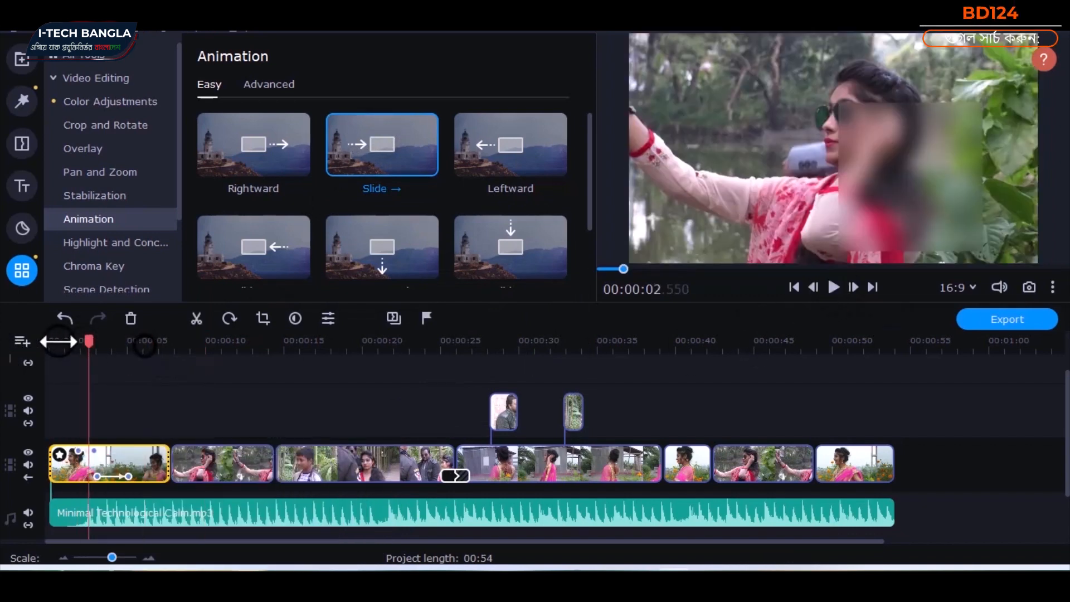
click(50, 342)
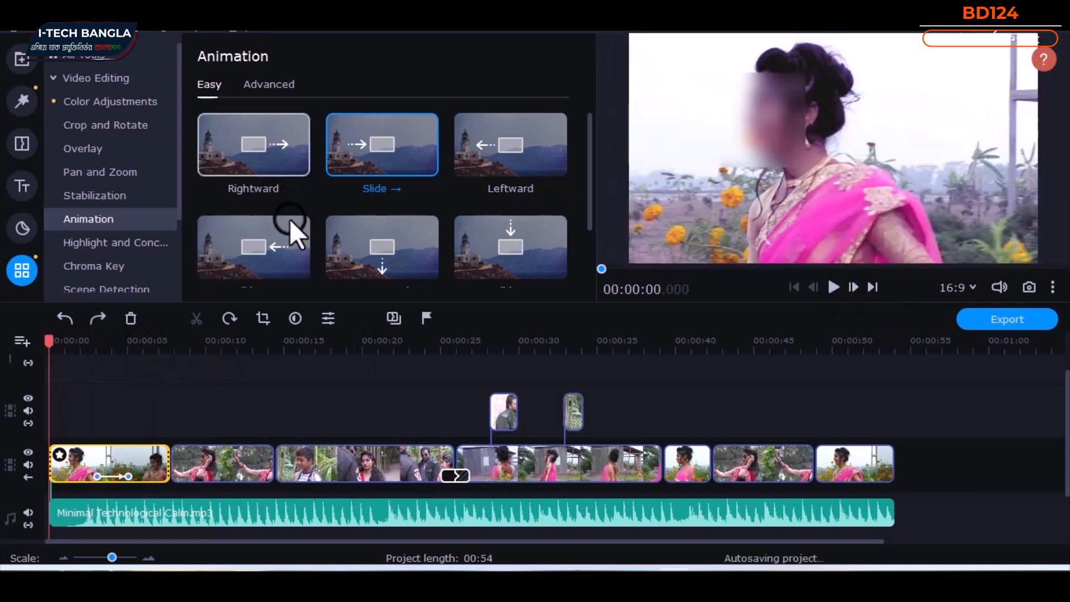
Step: Add a rectangular highlight to the first clip, shrink its frame, set Opacity to 77%, and move it over the lower-right part of the picture
click(140, 243)
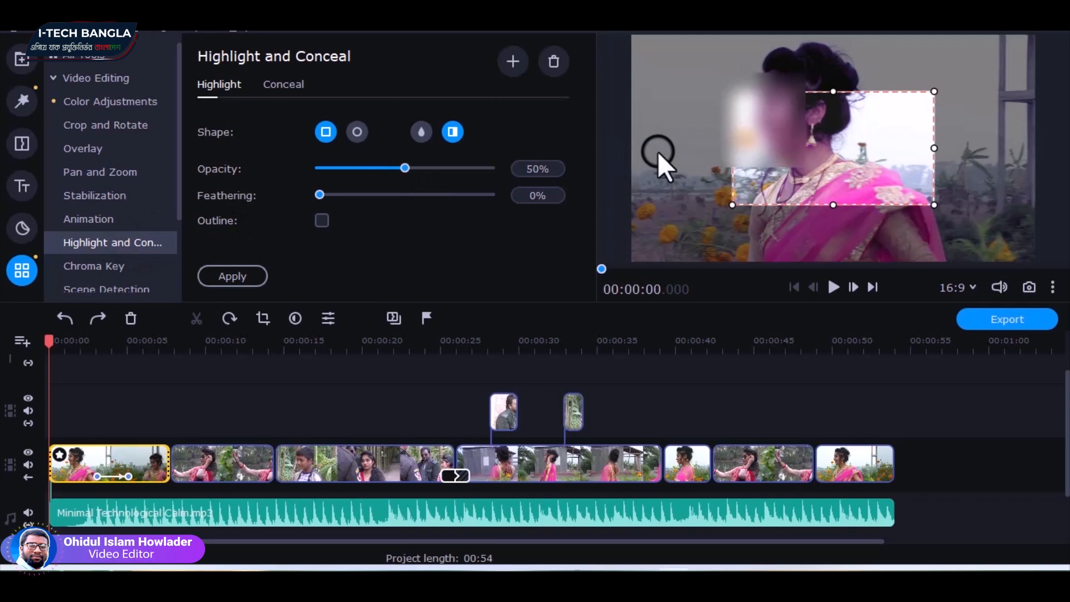
drag(808, 145, 701, 92)
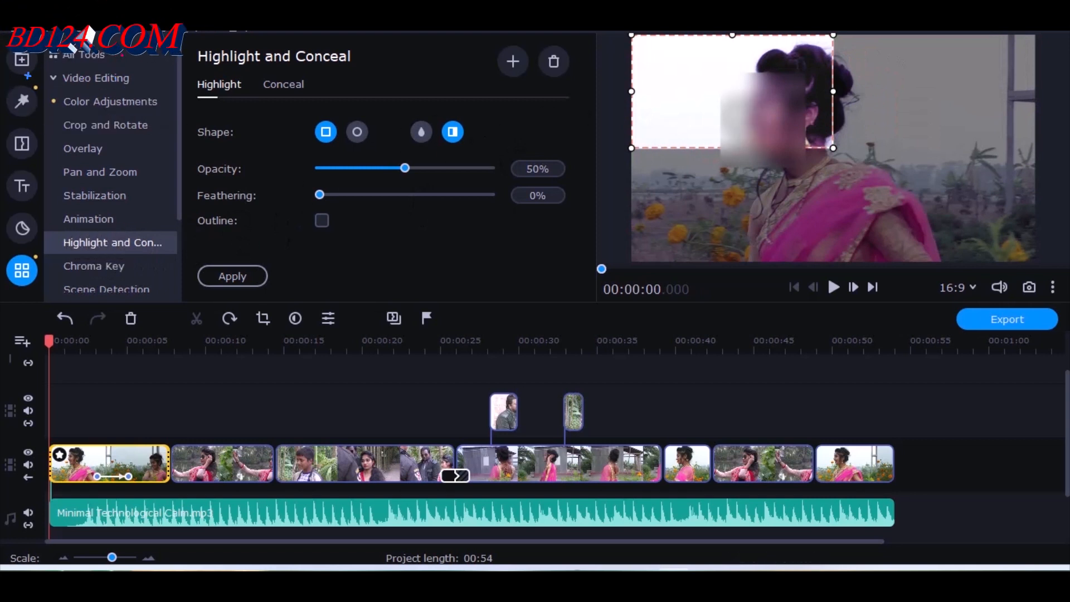
drag(833, 146, 756, 105)
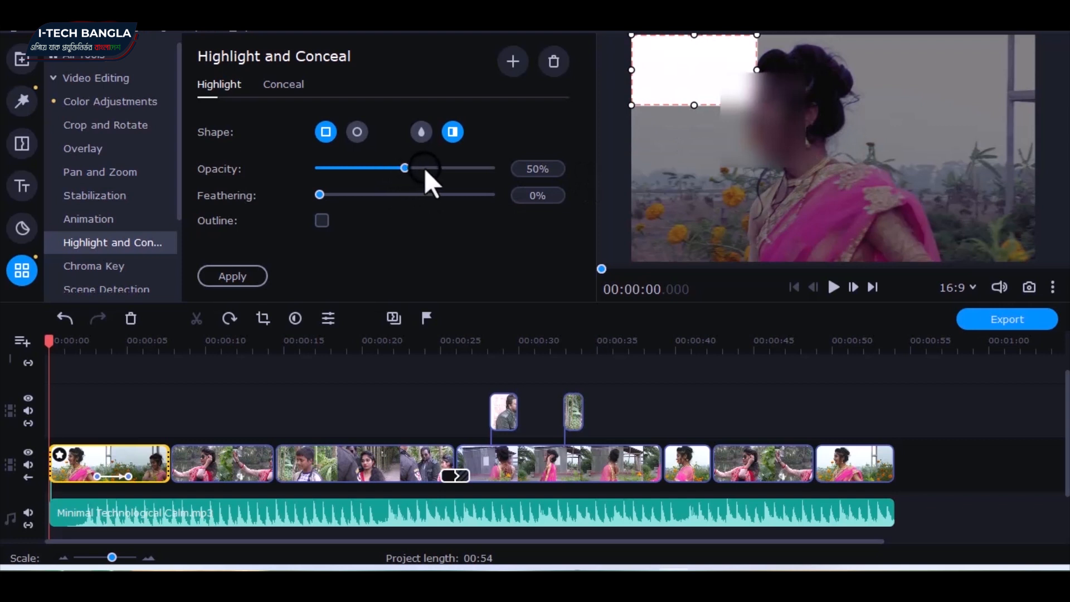
drag(434, 168, 459, 168)
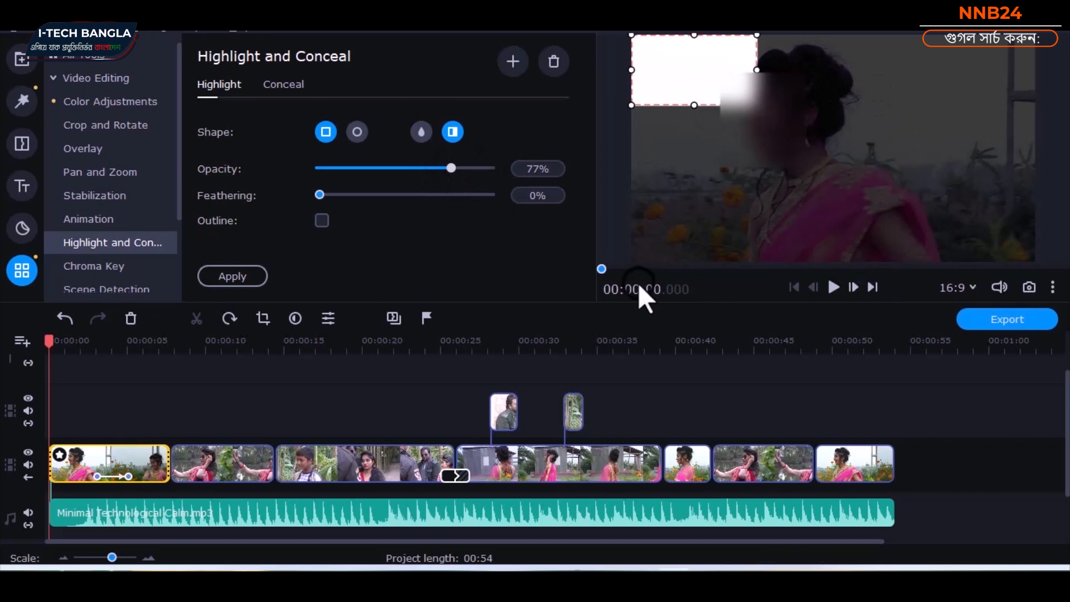
drag(662, 91, 845, 233)
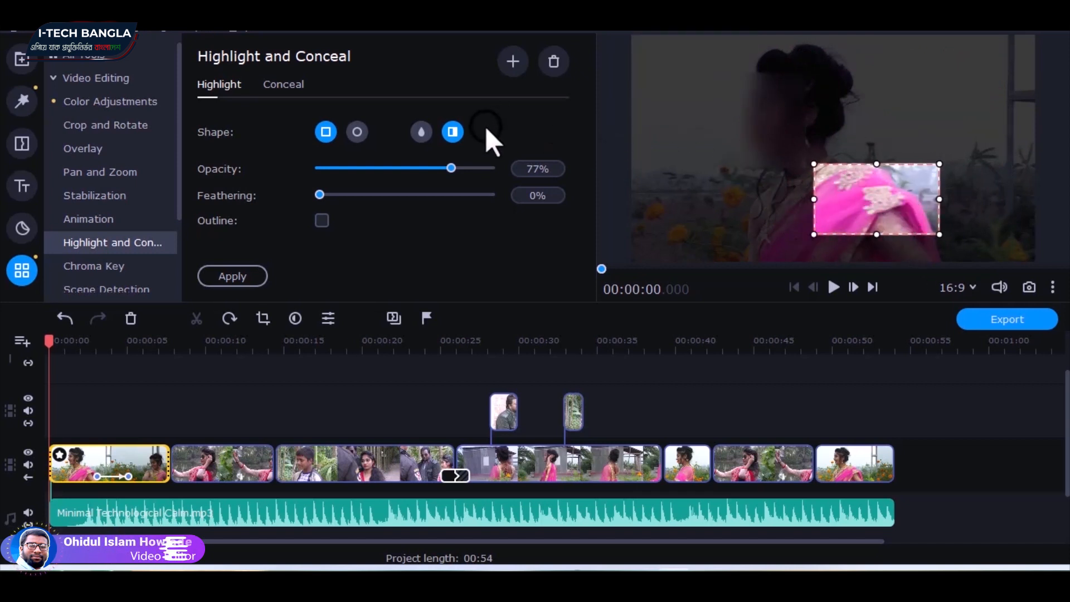
Step: Switch the highlight's surroundings to blur with Opacity 100% and Feathering 10%
click(423, 133)
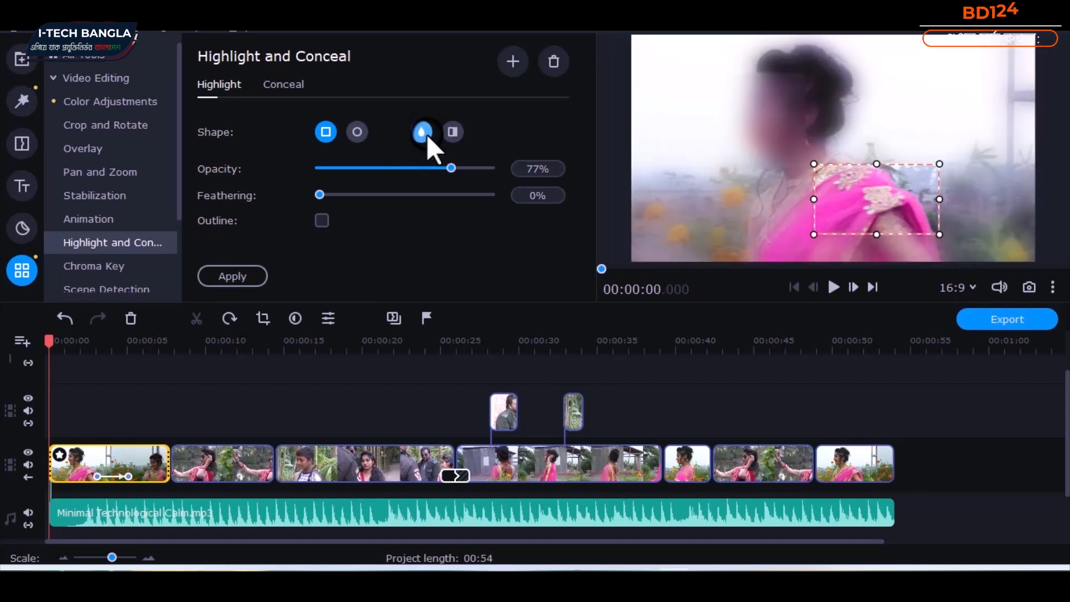
drag(448, 171, 476, 173)
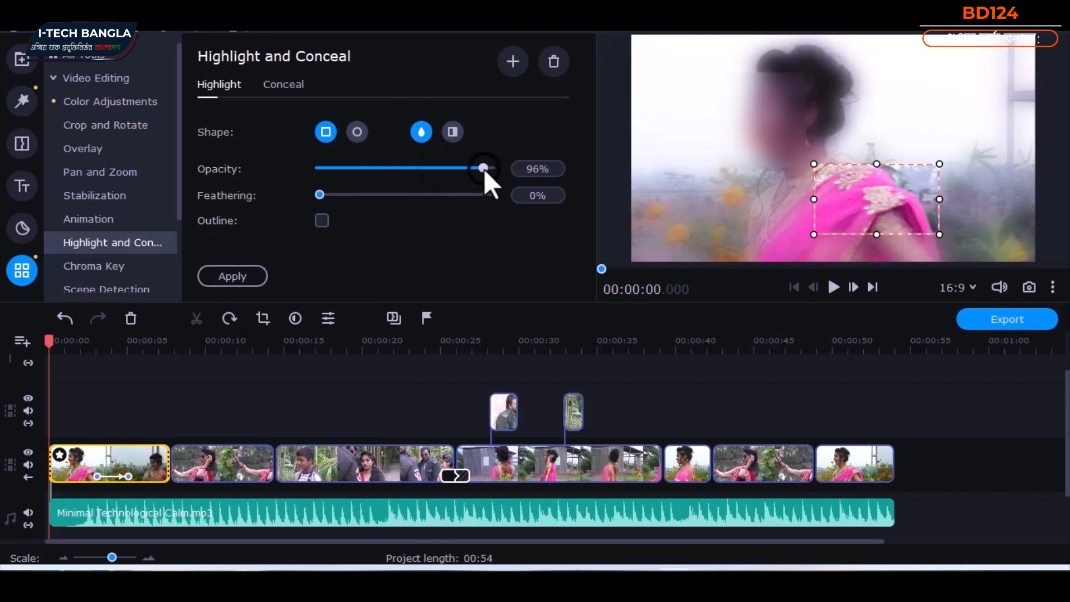
click(355, 195)
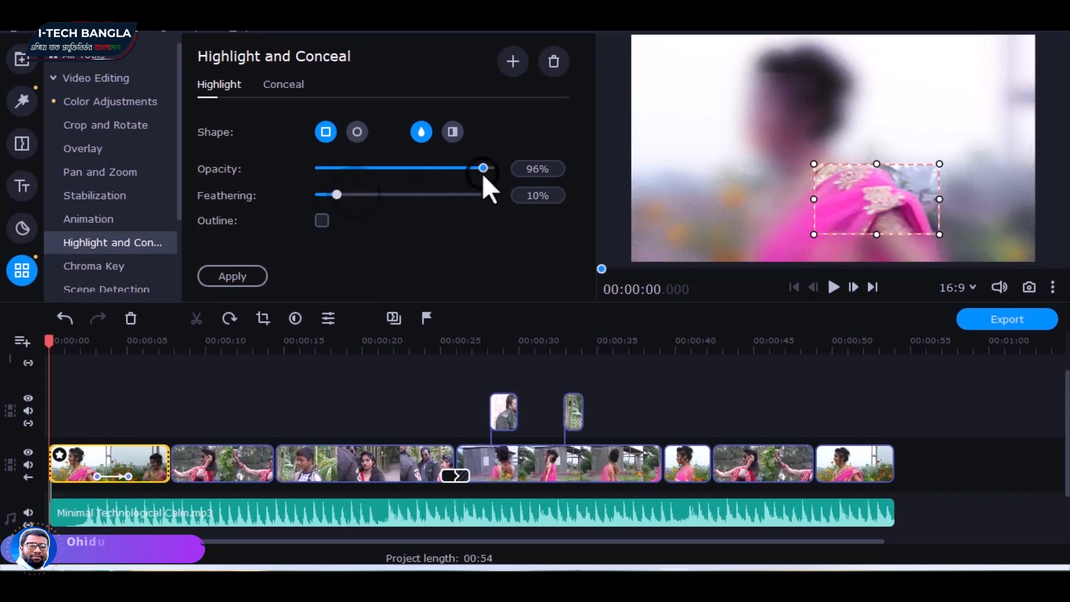
drag(482, 167, 495, 169)
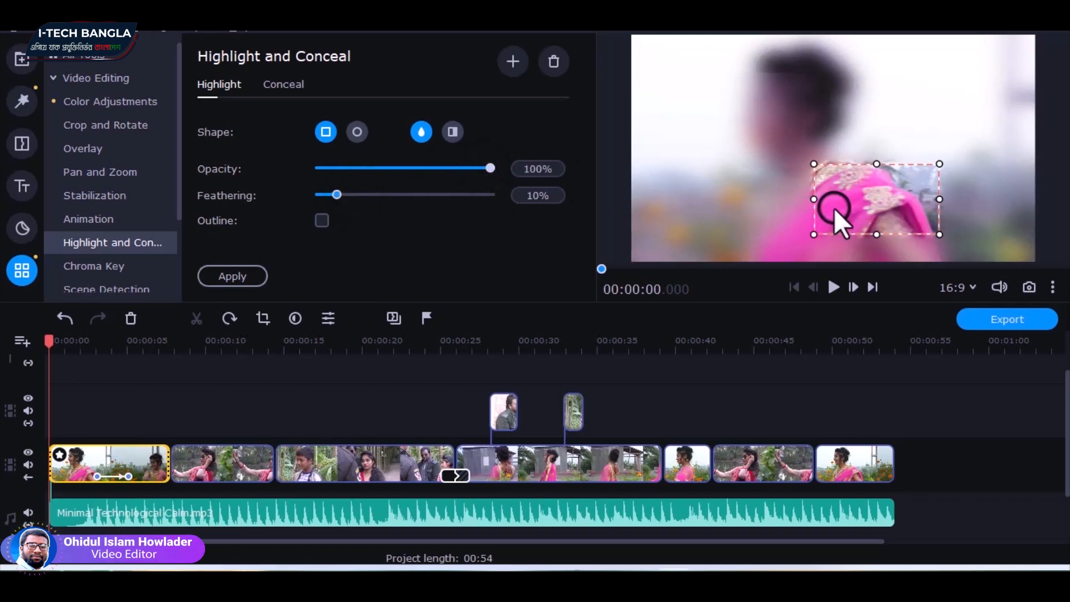
Step: Move the highlight frame over the flowers in the picture's lower-left corner, and place it in the lower-right corner
drag(863, 195, 704, 185)
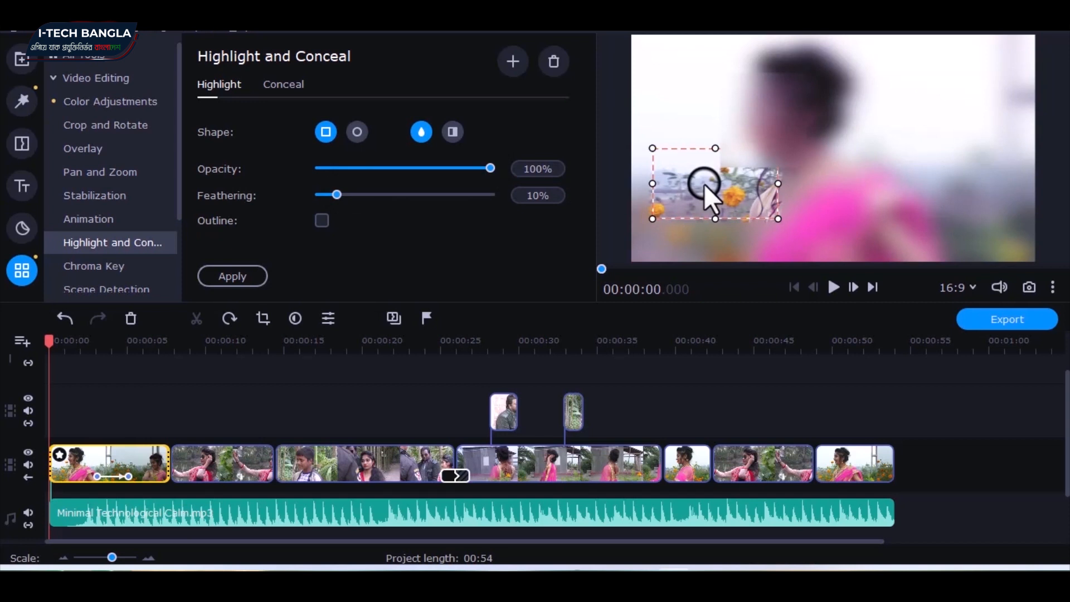
drag(704, 185, 689, 221)
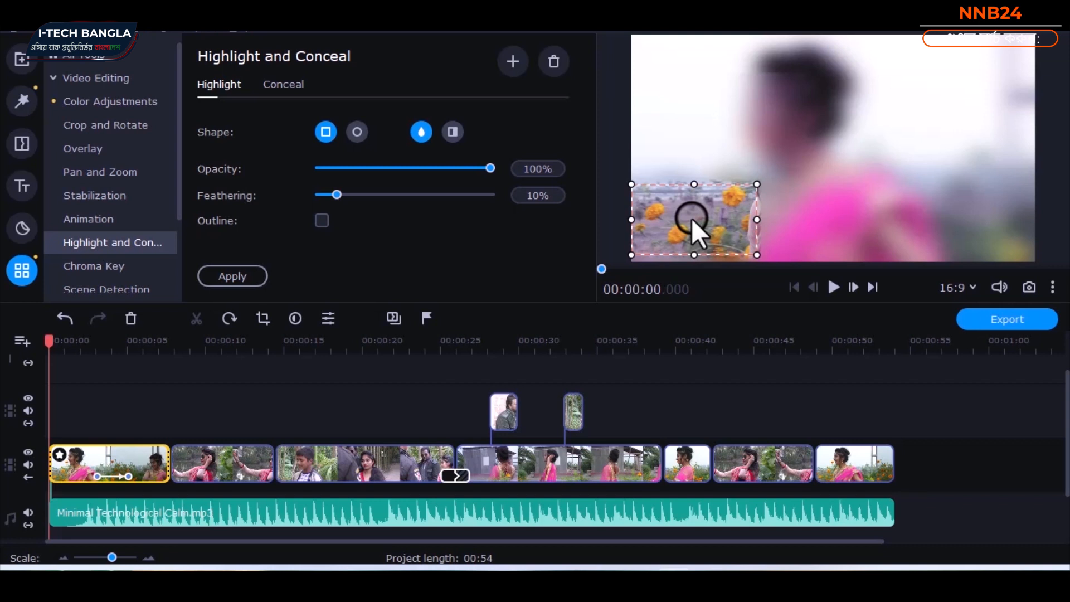
drag(709, 228, 955, 208)
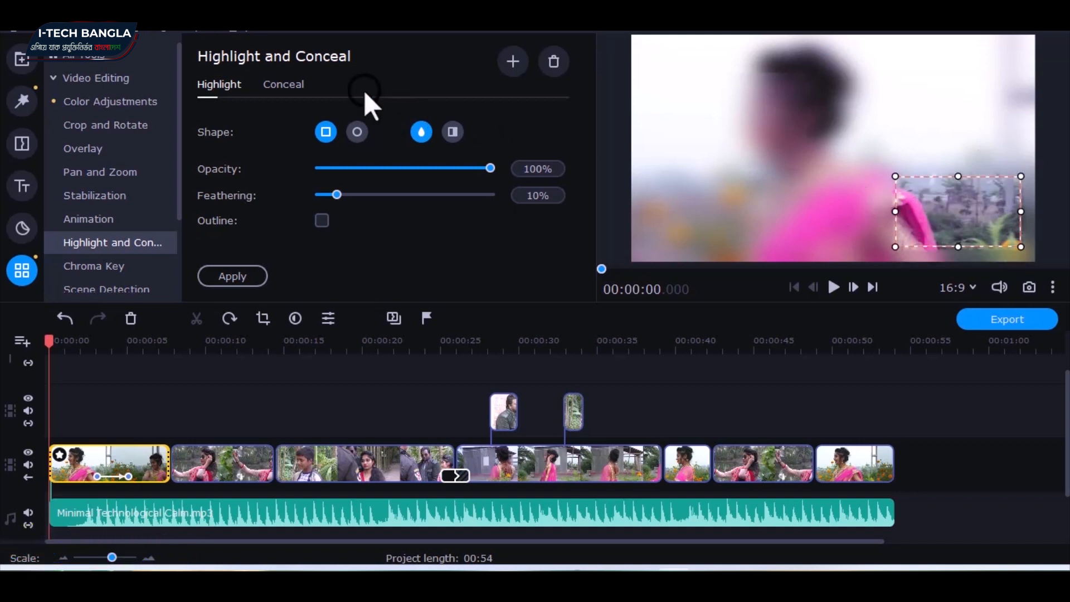
Step: Add a pixelated Conceal area over the woman's head and set its pixel size to 30%
click(286, 86)
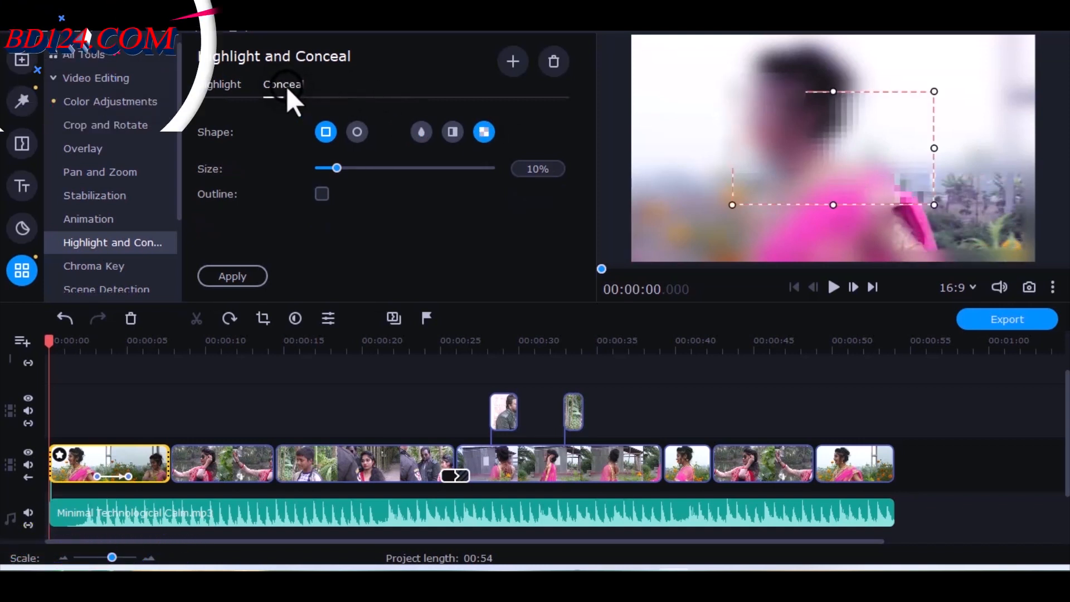
drag(857, 135, 837, 101)
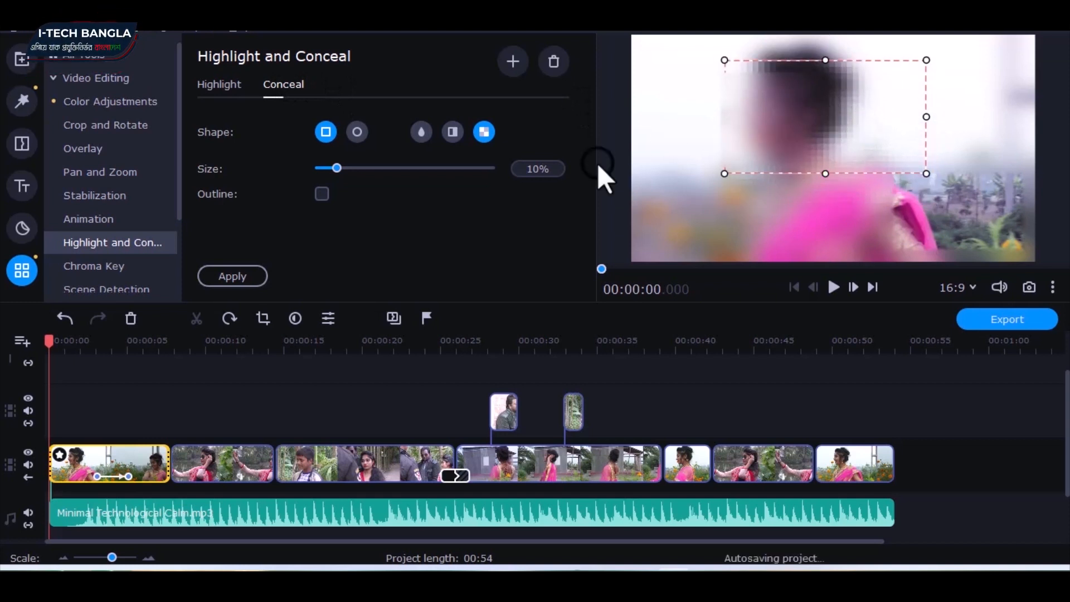
drag(379, 169, 414, 169)
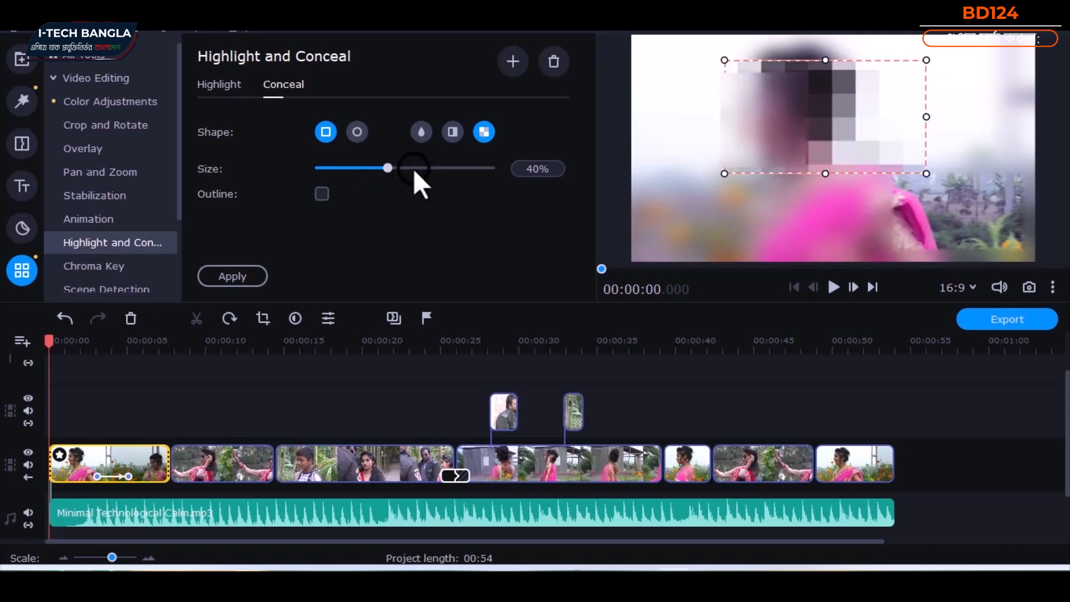
key(ctrl+z)
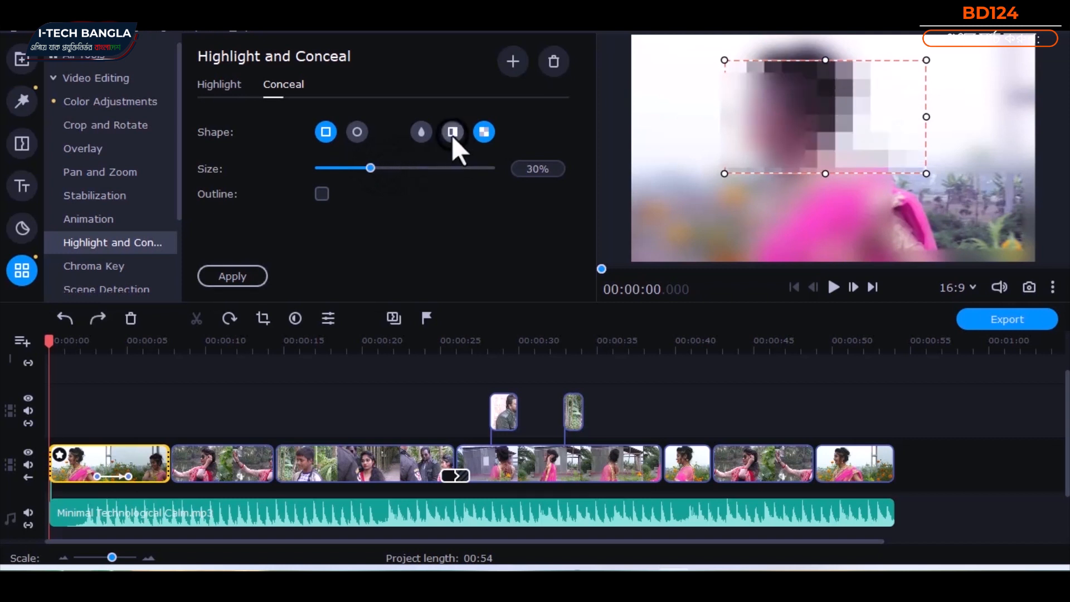
Step: Try a solid black fill and an oval shape on the Conceal area, returning to pixels and the rectangle
click(453, 133)
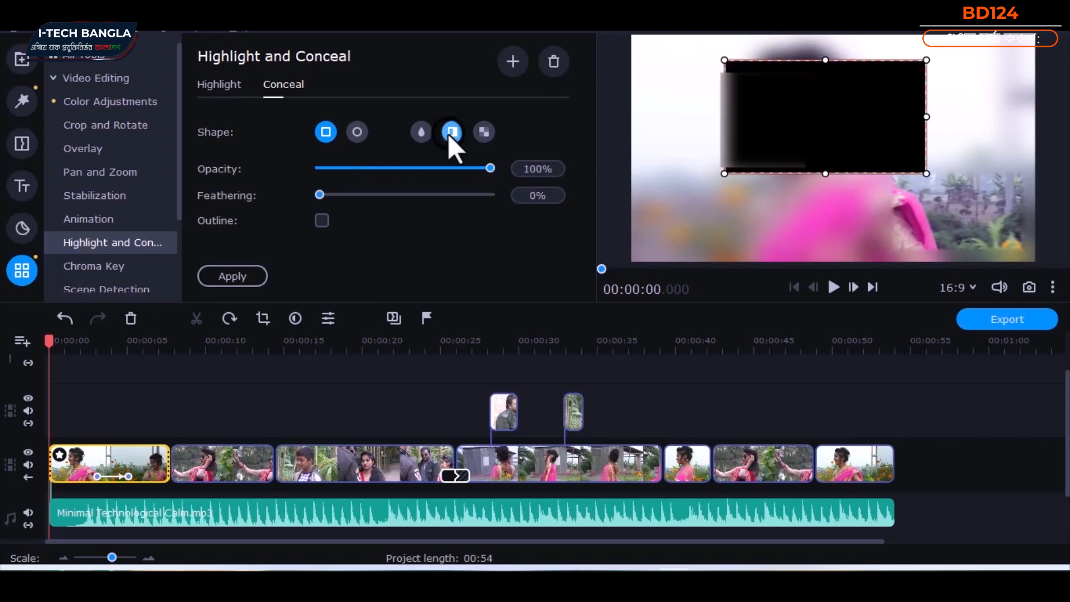
click(482, 132)
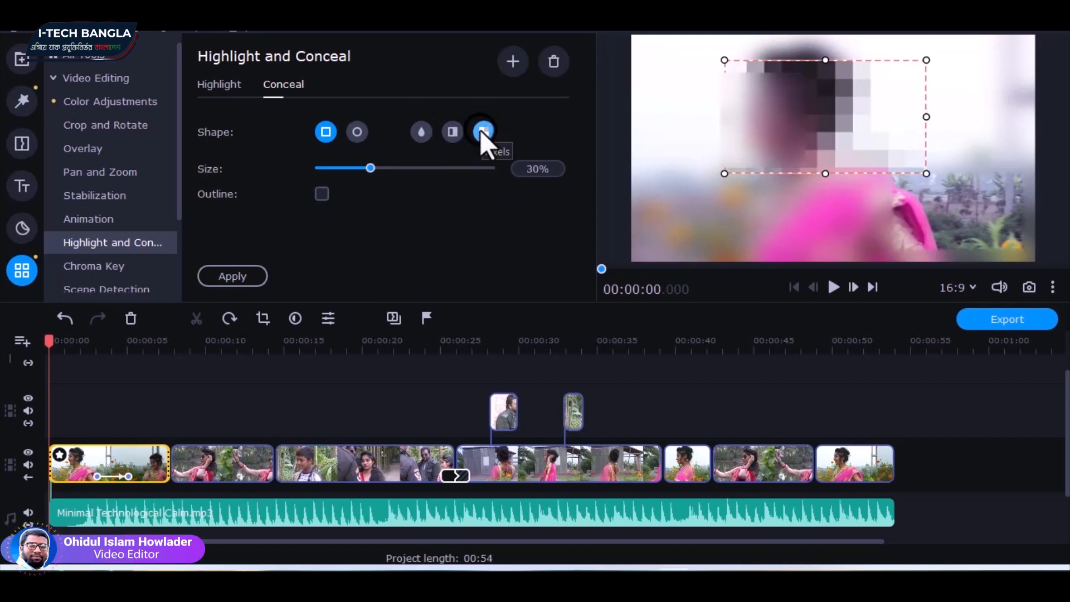
click(361, 130)
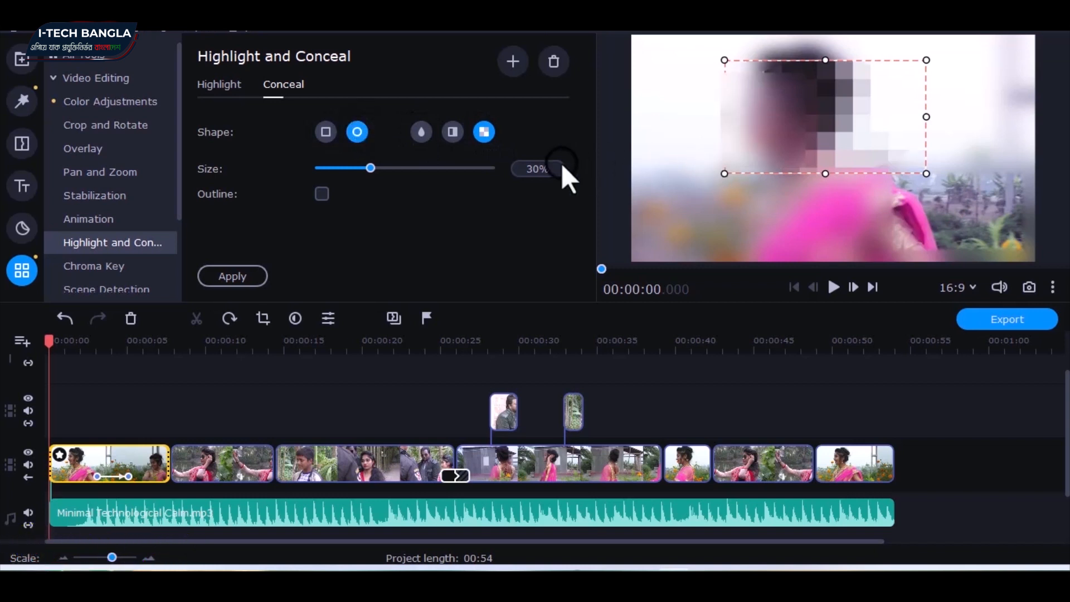
click(333, 133)
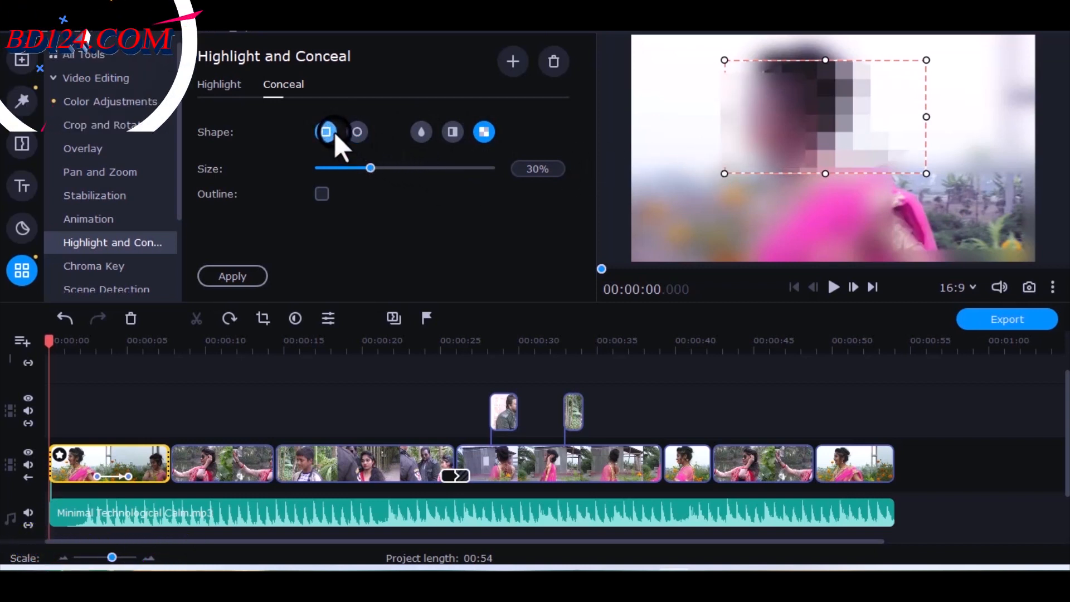
Step: Move the pixelated Conceal area toward the picture's lower-left corner and delete the Conceal effect
drag(787, 125, 699, 201)
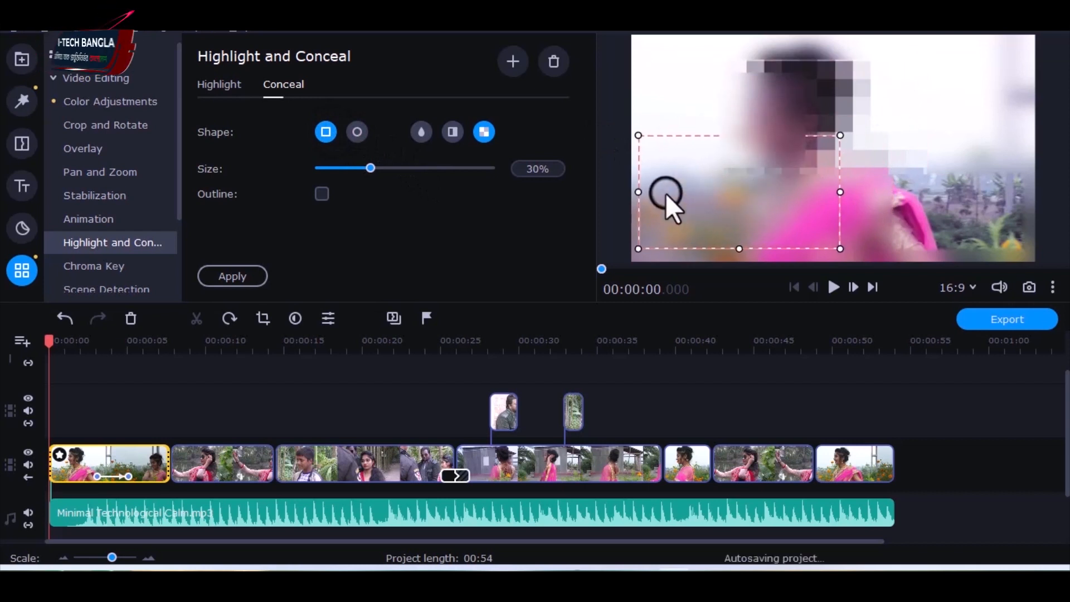
click(558, 66)
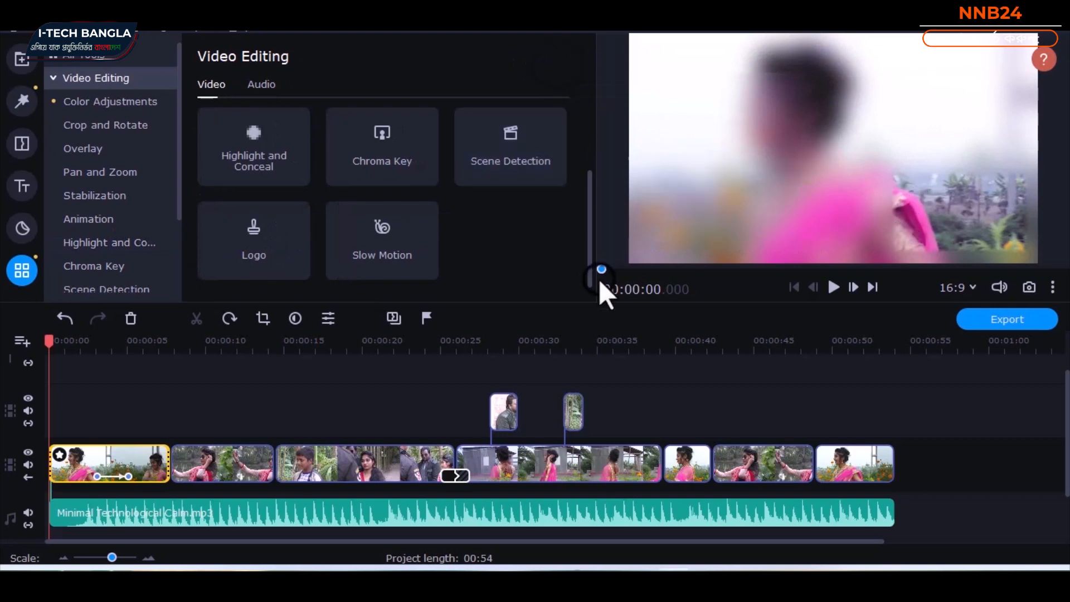